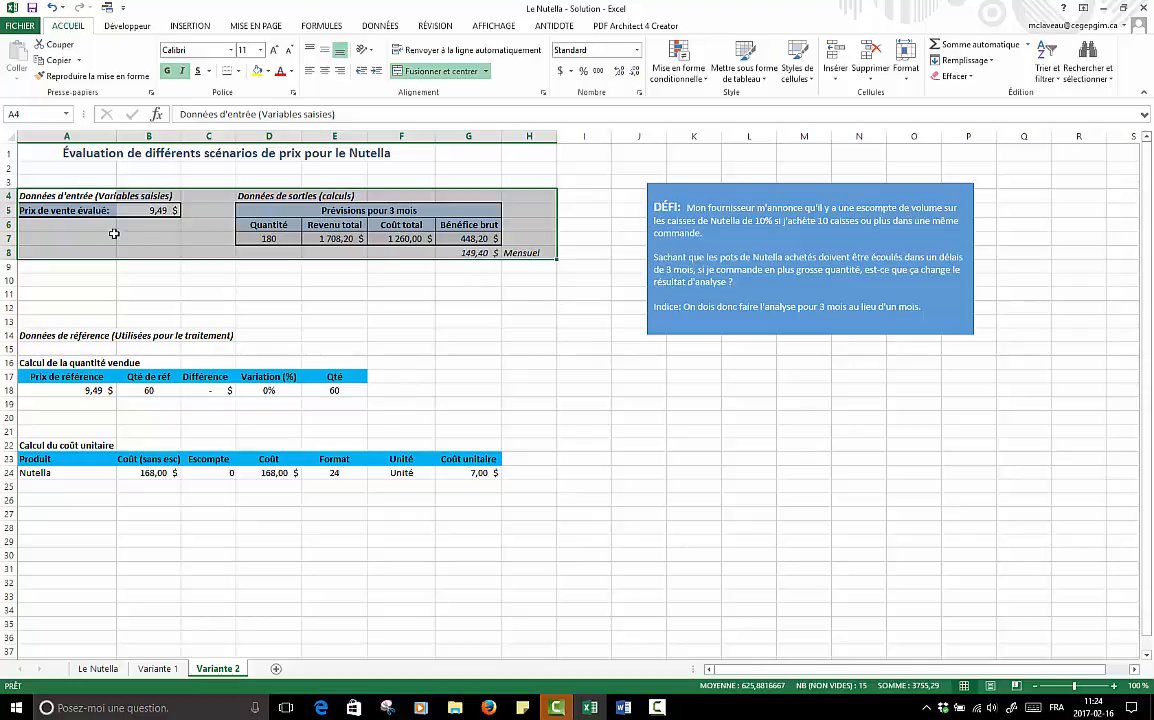
Examine range A4:H8 on the Variante 2 sheet, plus the title and first scenario heading in the Word report
left_click(88, 260)
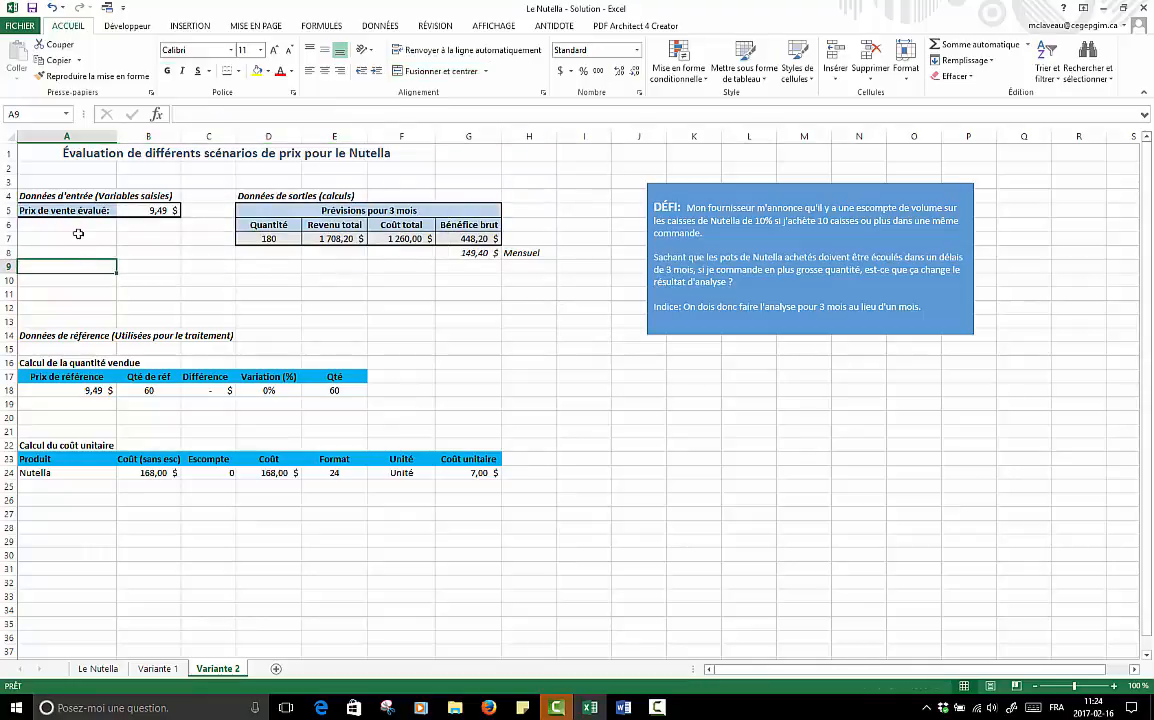
left_click_drag(48, 196, 510, 254)
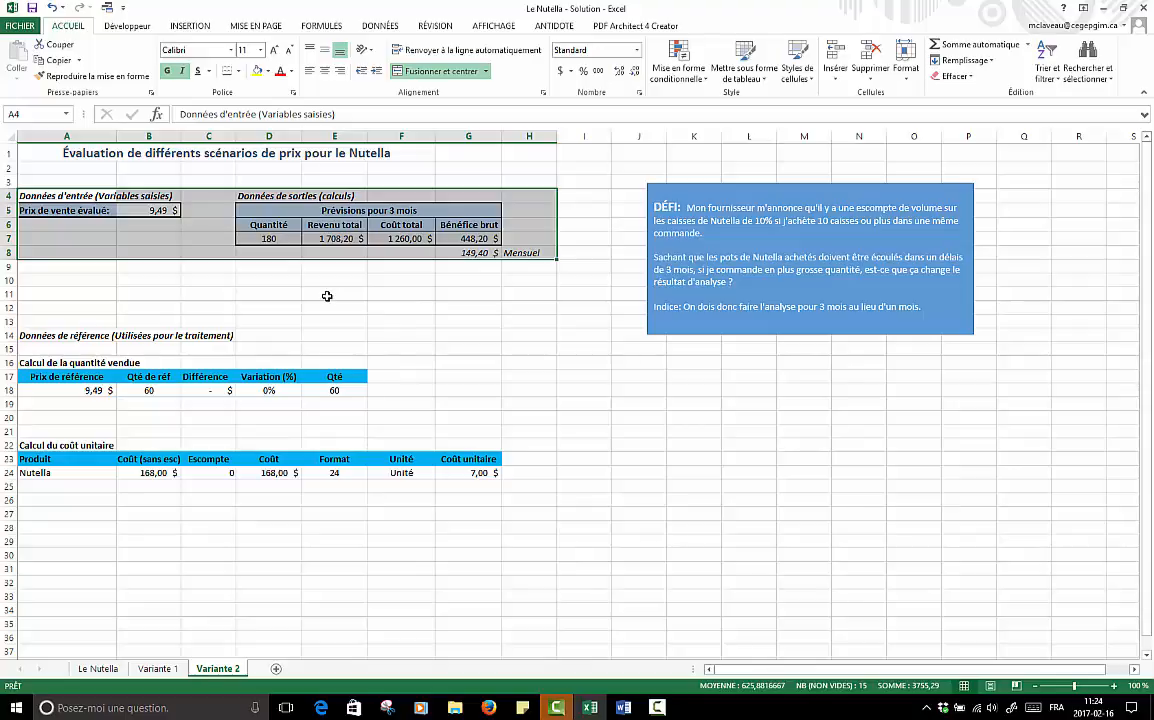
left_click(485, 285)
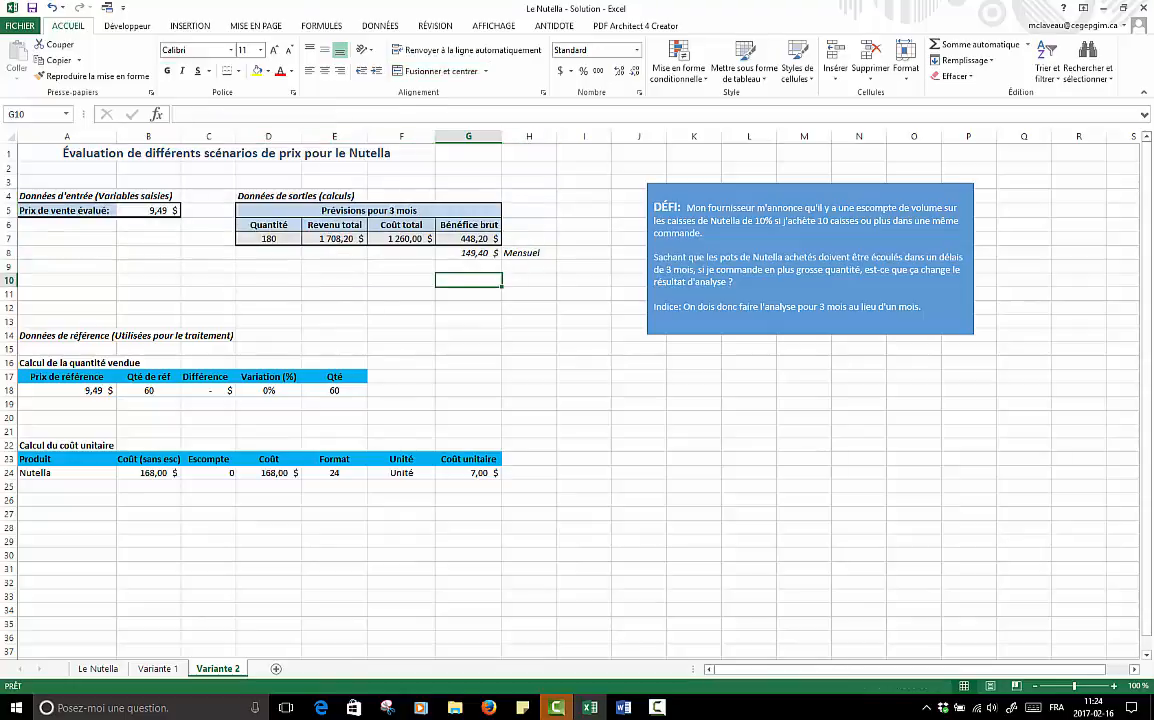
left_click_drag(0, 145, 837, 52)
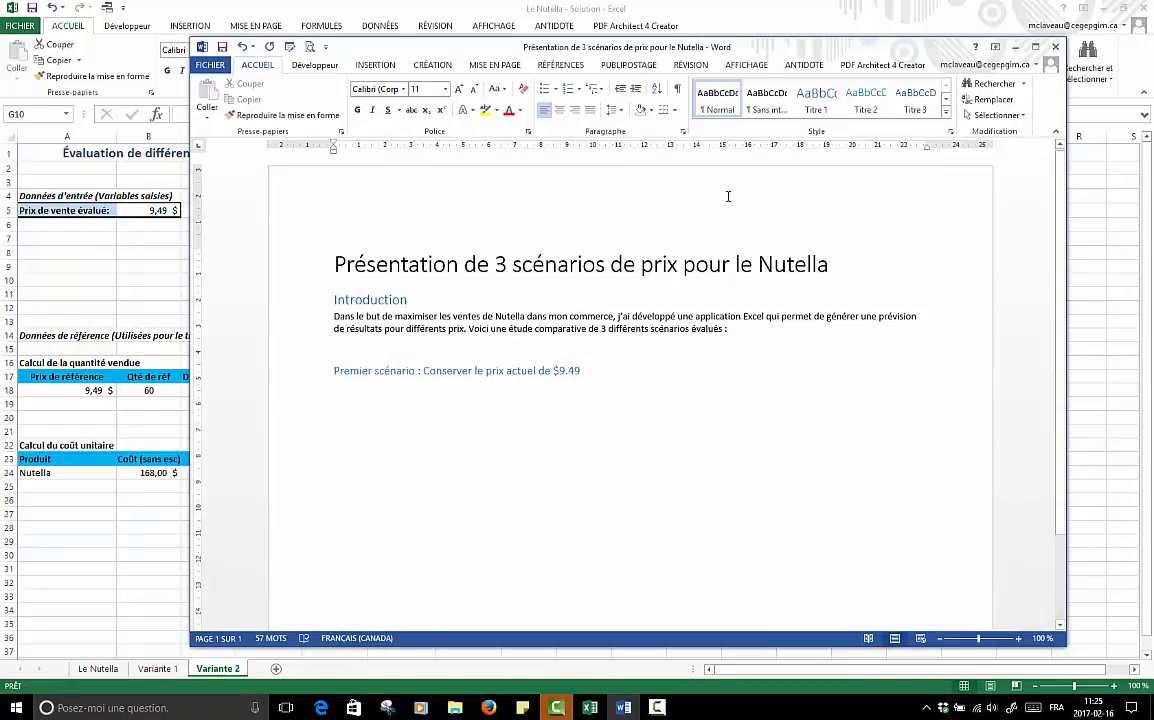
left_click(299, 270)
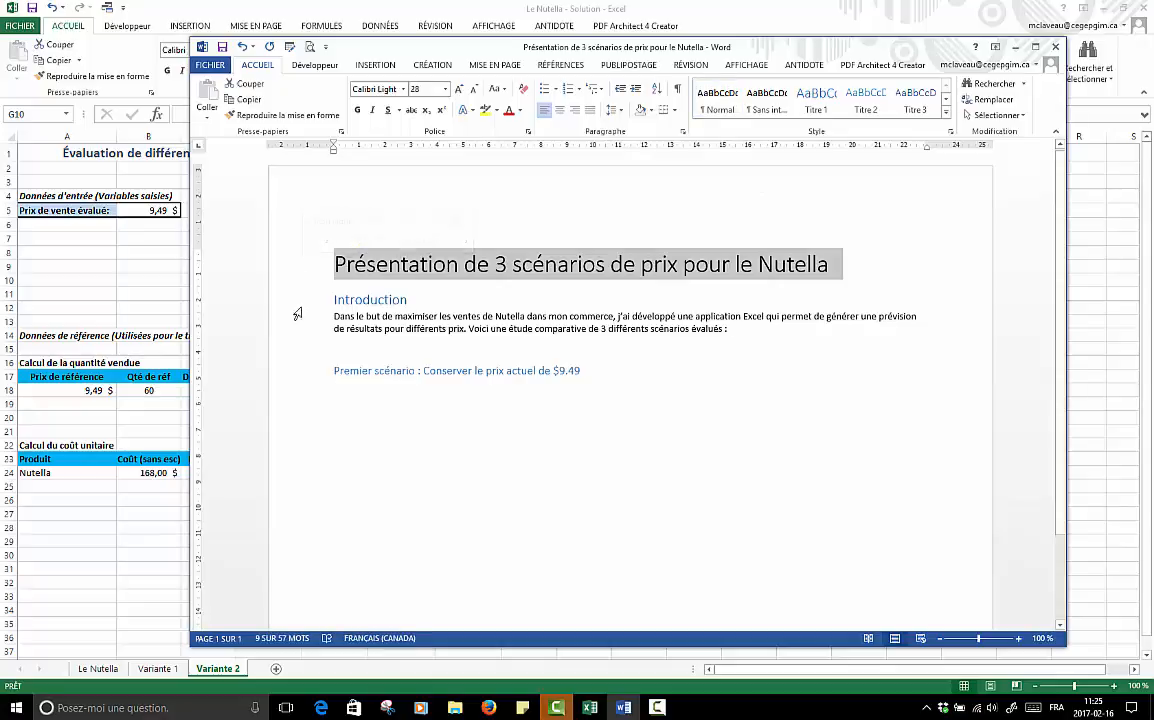
left_click(297, 377)
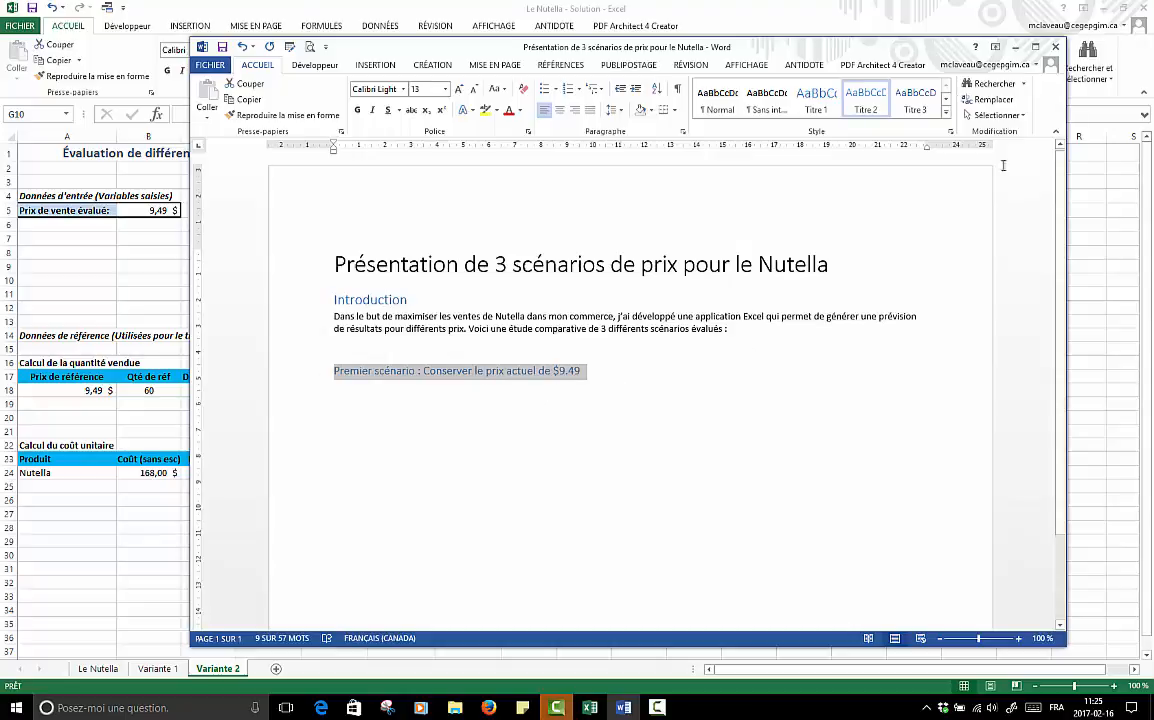
left_click_drag(913, 53, 990, 343)
left_click(65, 188)
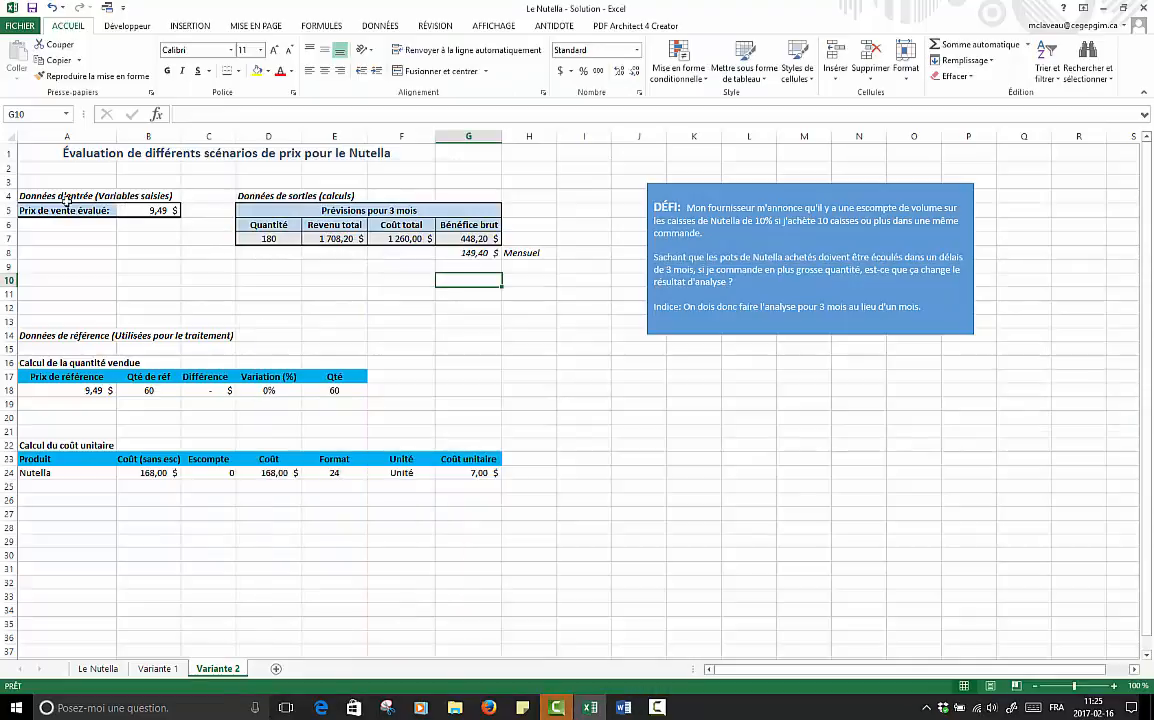
Copy range A4:H8 from the Variante 2 sheet, then switch to the Word report, reposition its window and make it taller
left_click_drag(30, 195, 522, 254)
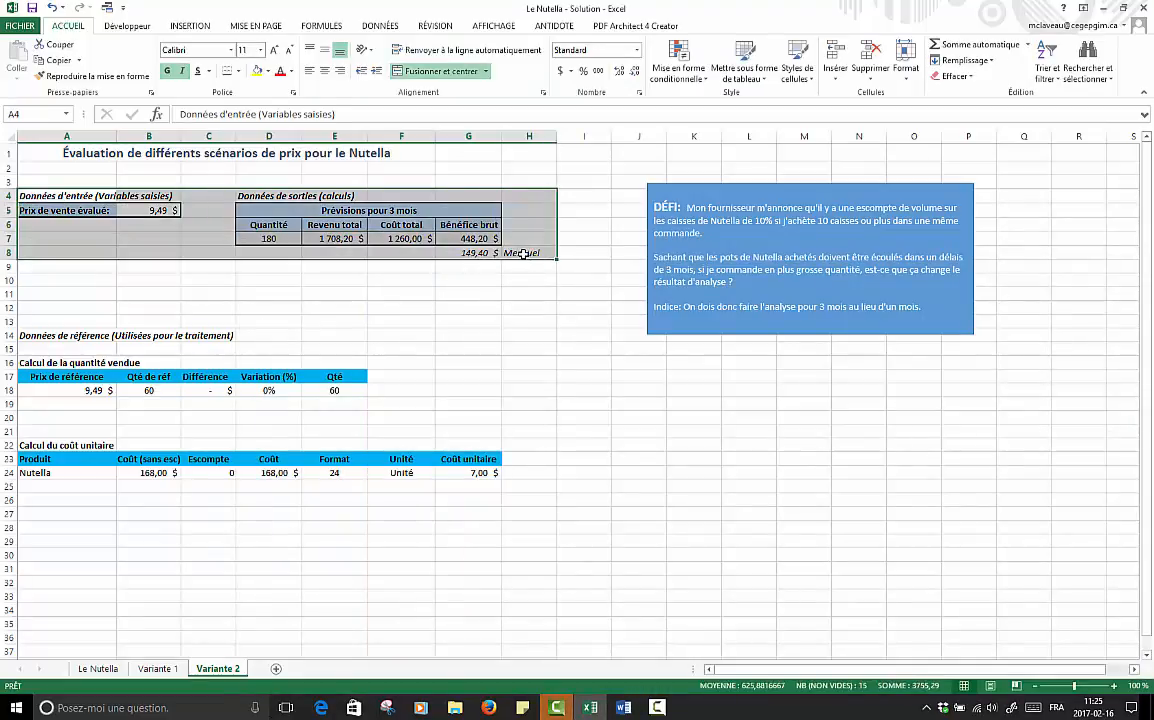
right_click(407, 216)
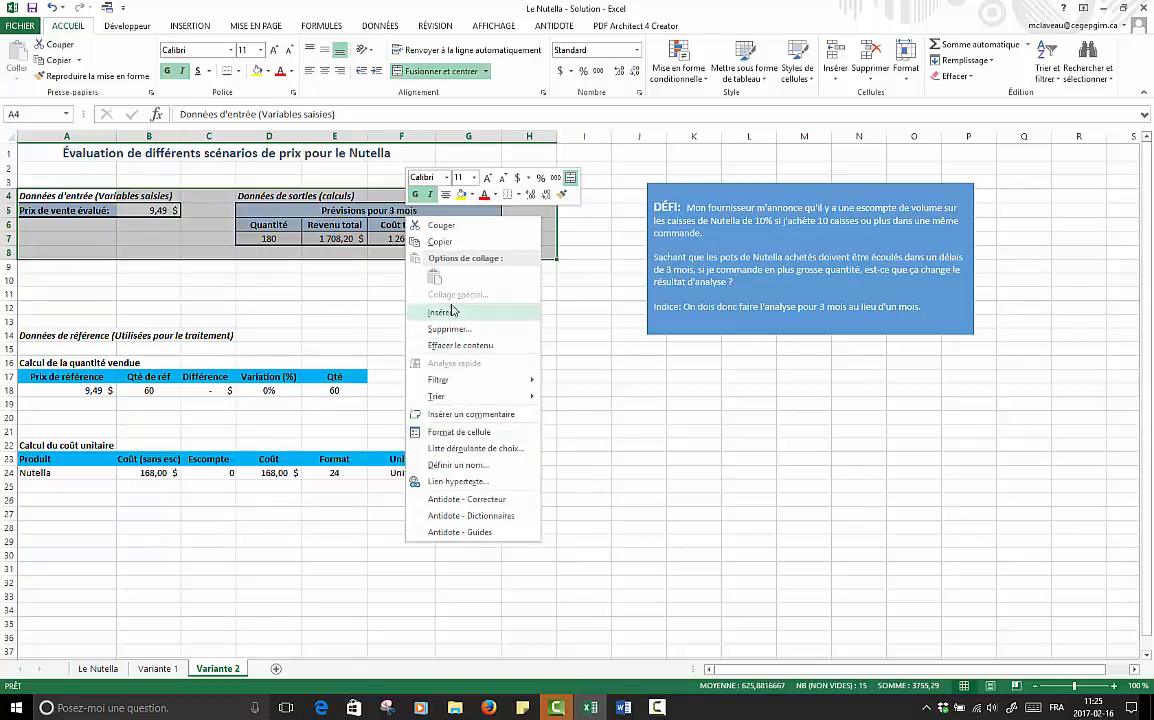
left_click(440, 242)
left_click(624, 707)
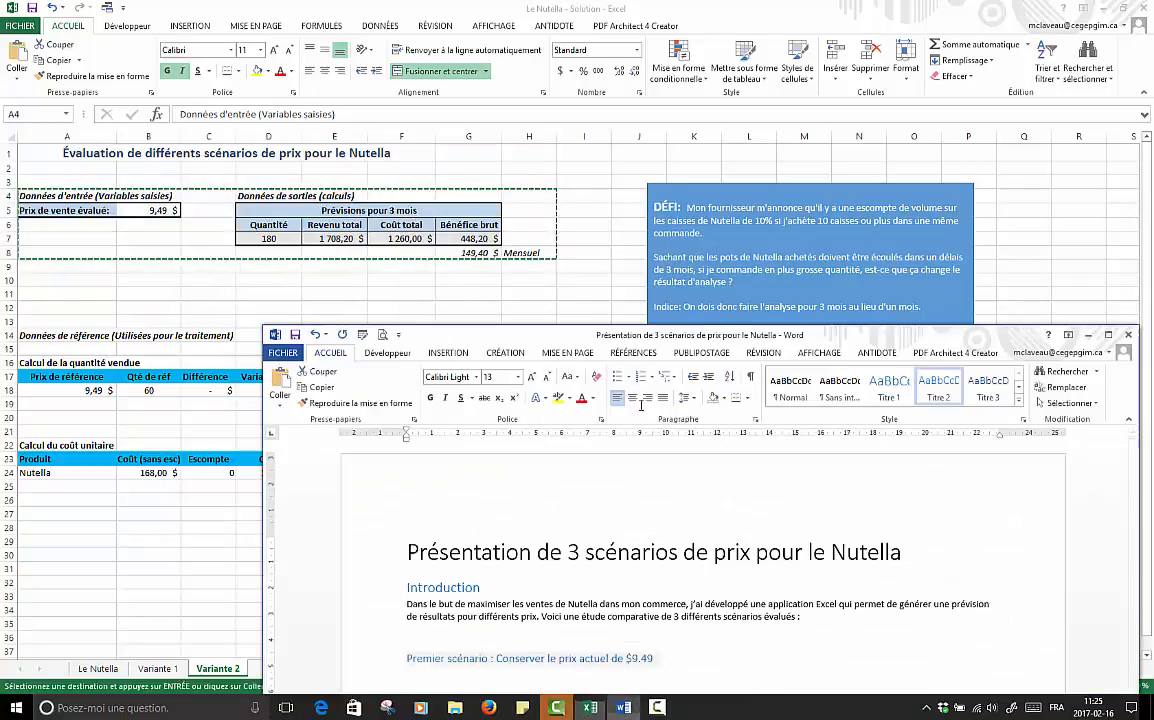
left_click_drag(887, 334, 823, 17)
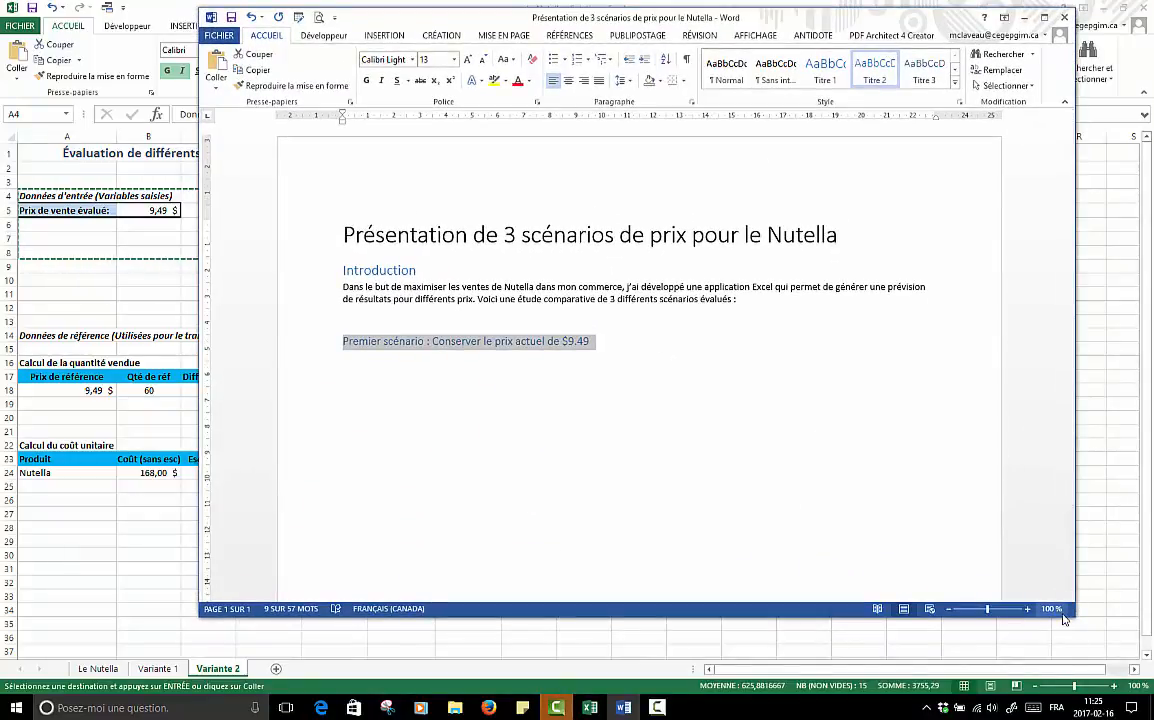
left_click_drag(1068, 628, 1073, 679)
Paste the copied range over the selected scenario heading with source formatting kept, and select the pasted table
left_click(219, 91)
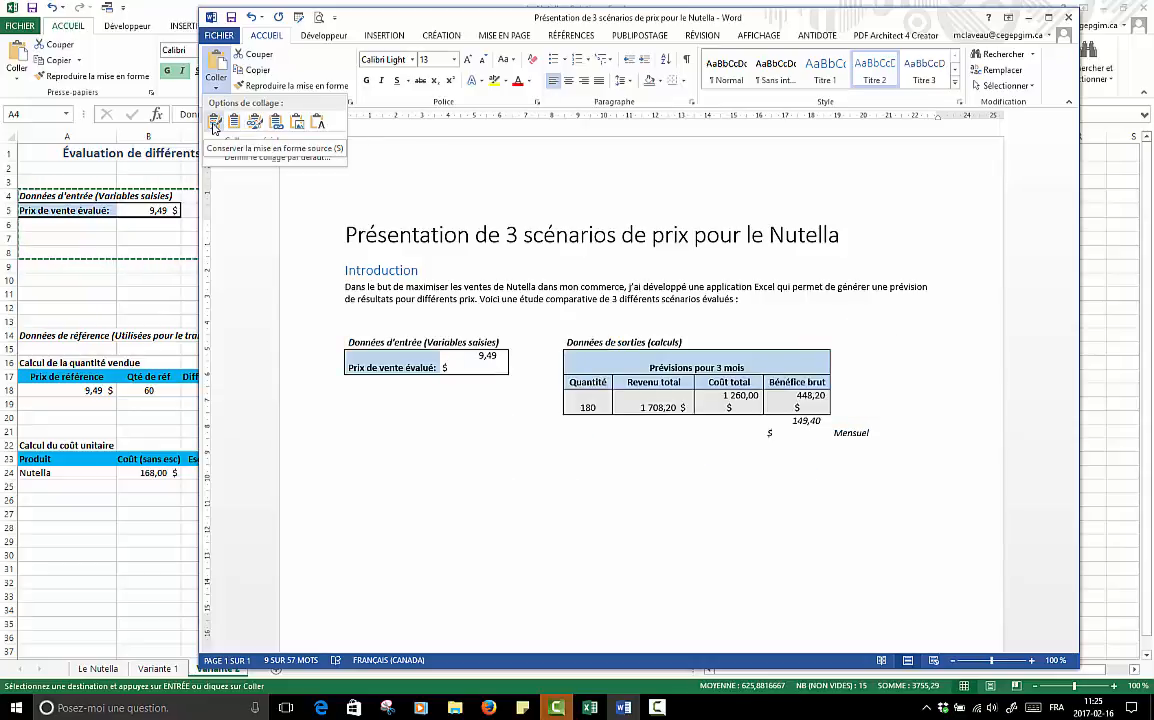
left_click(213, 126)
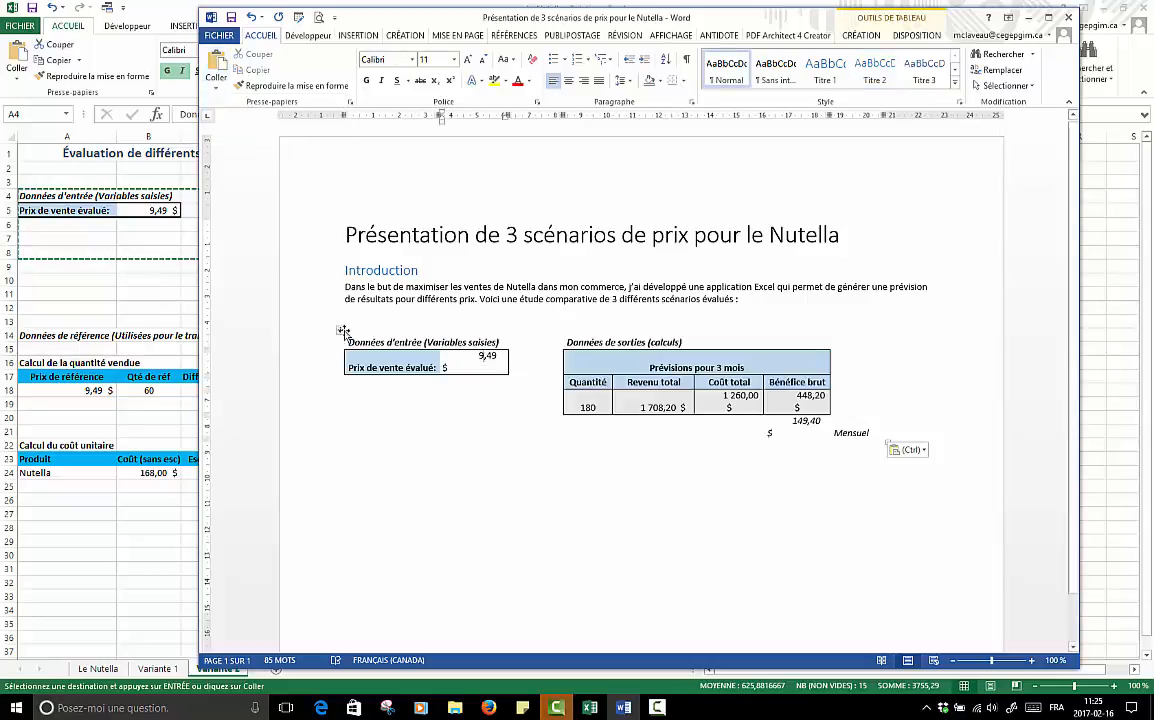
left_click(341, 330)
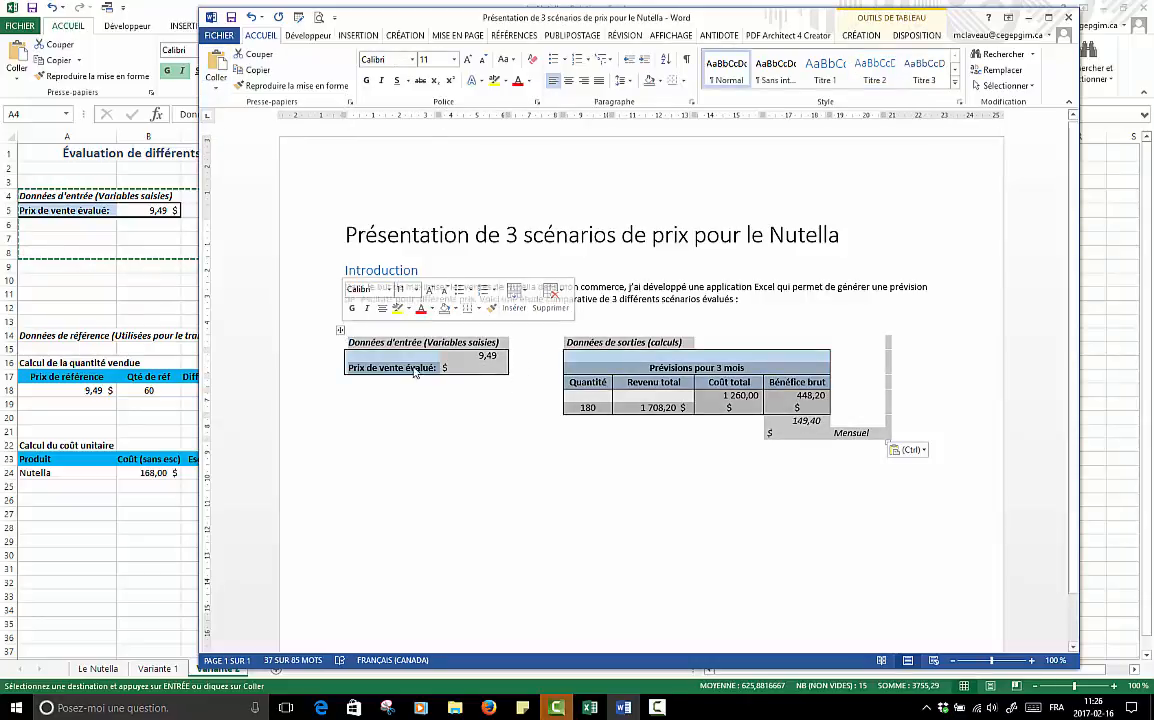
Set the evaluated selling price in the pasted table to 9,39 and check the forecast cells
left_click(489, 360)
left_click_drag(507, 362, 518, 363)
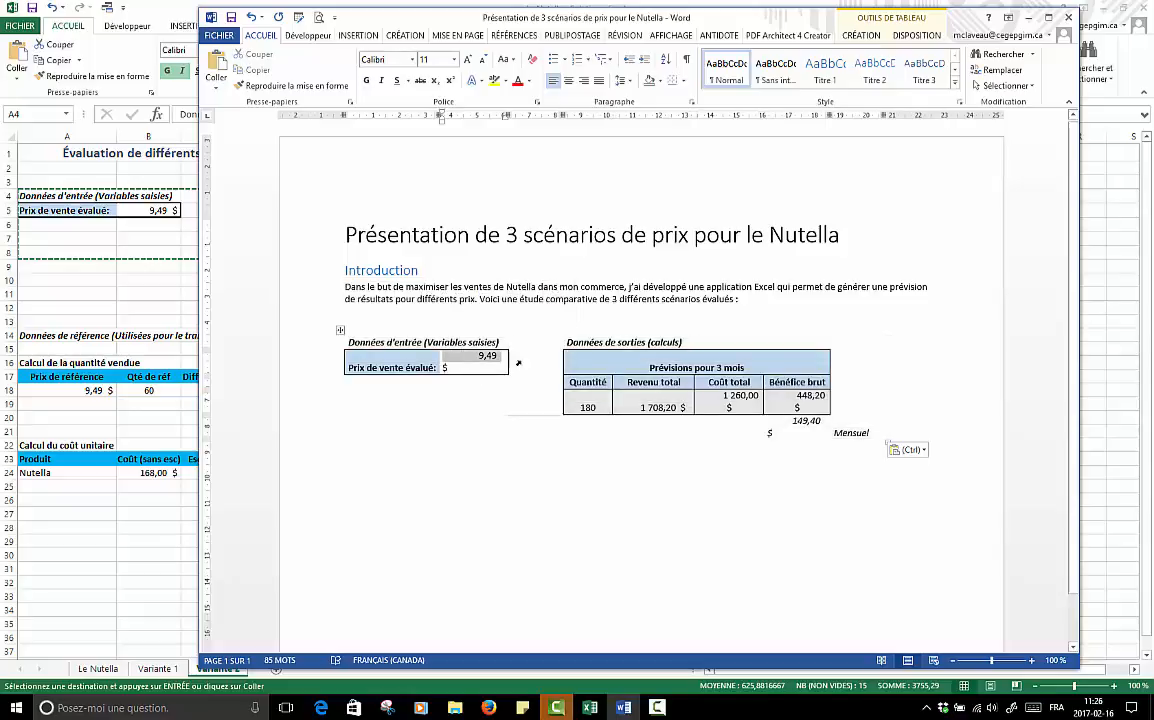
left_click(478, 356)
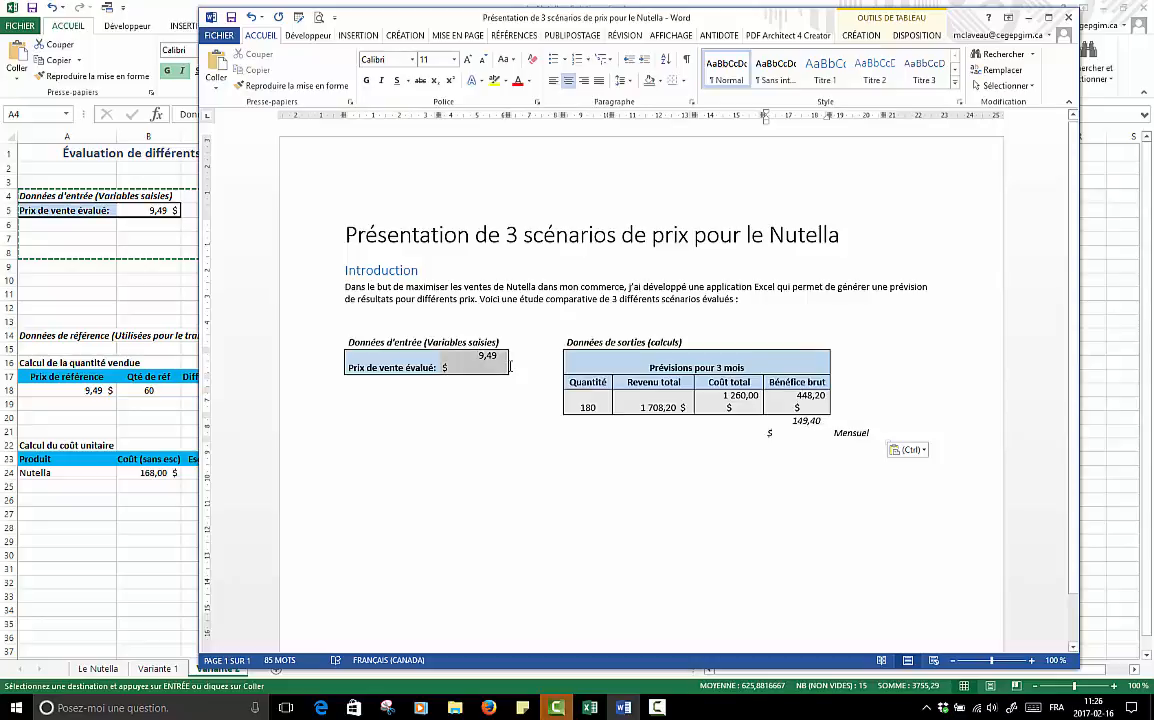
left_click_drag(478, 356, 511, 366)
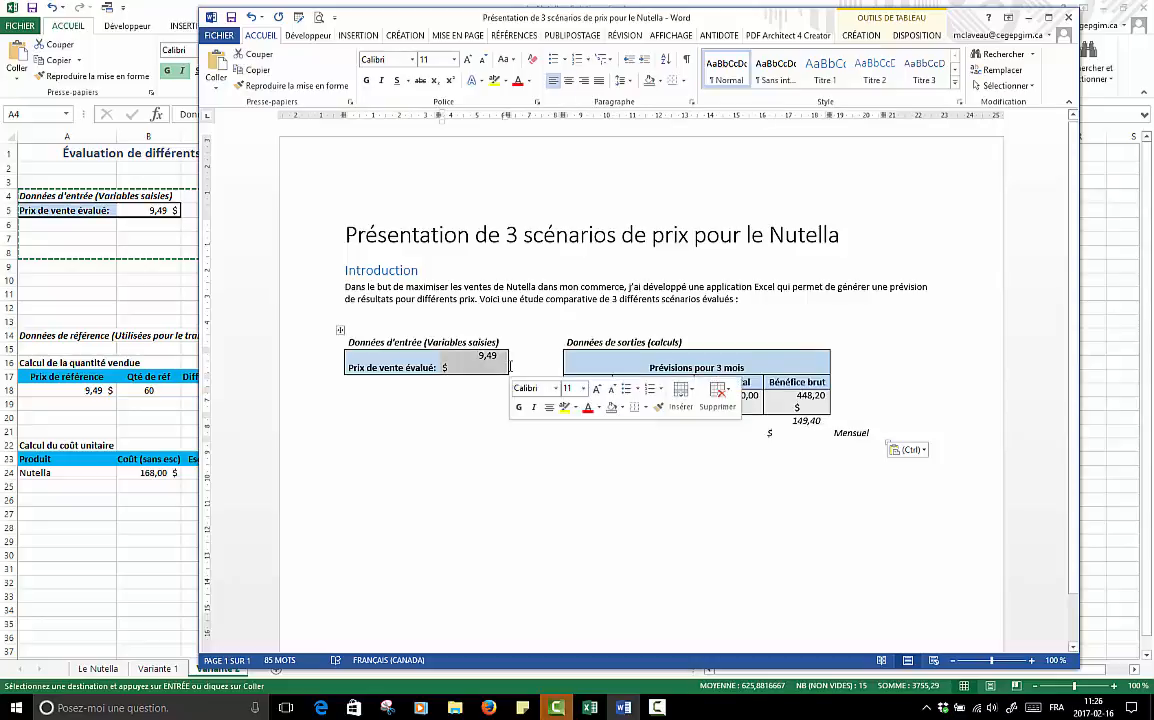
left_click(800, 408)
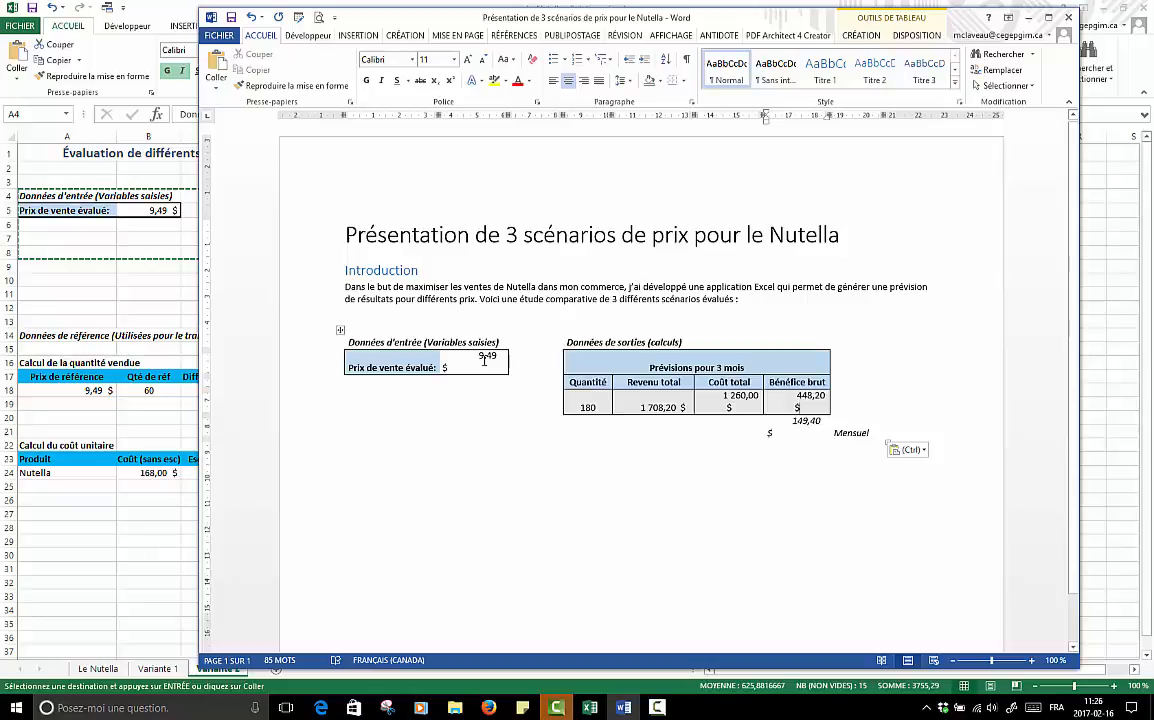
left_click(463, 359)
left_click_drag(464, 358, 465, 359)
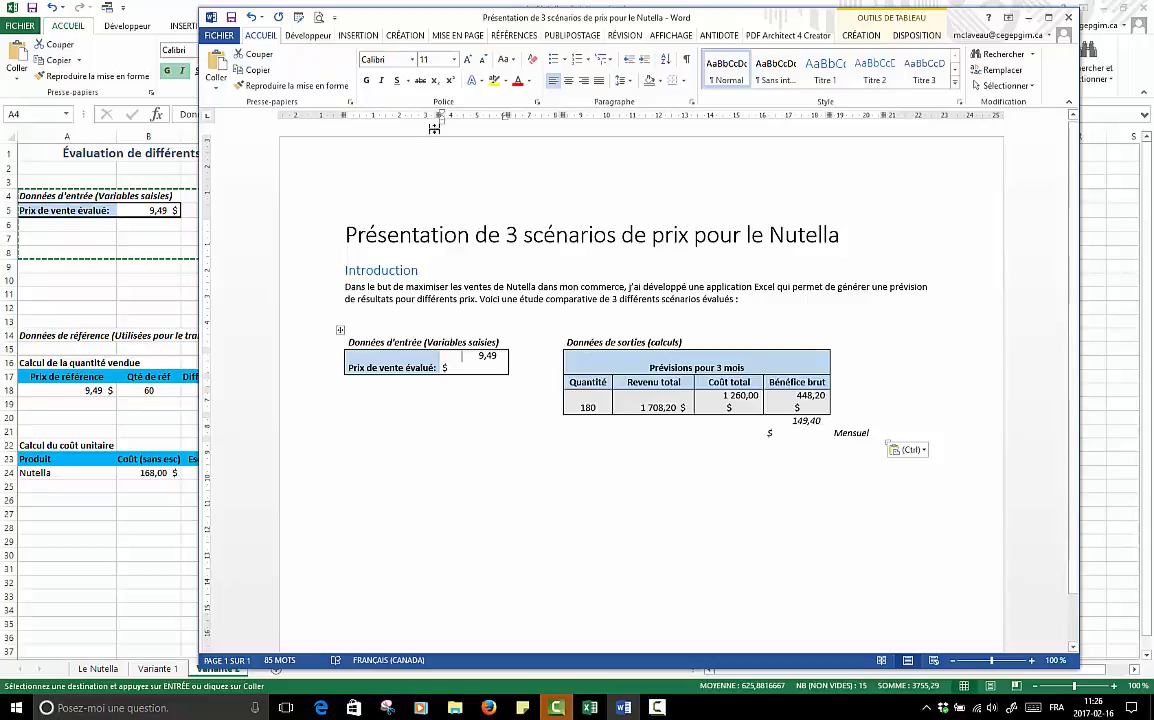
left_click_drag(462, 356, 499, 360)
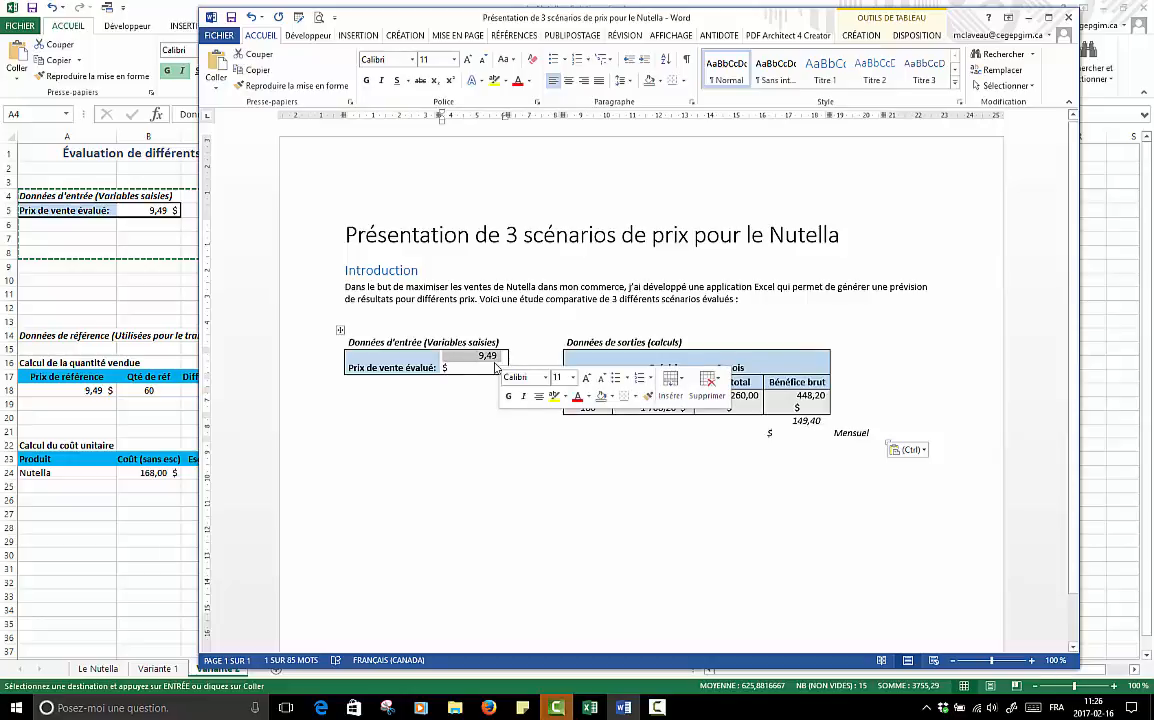
type("9")
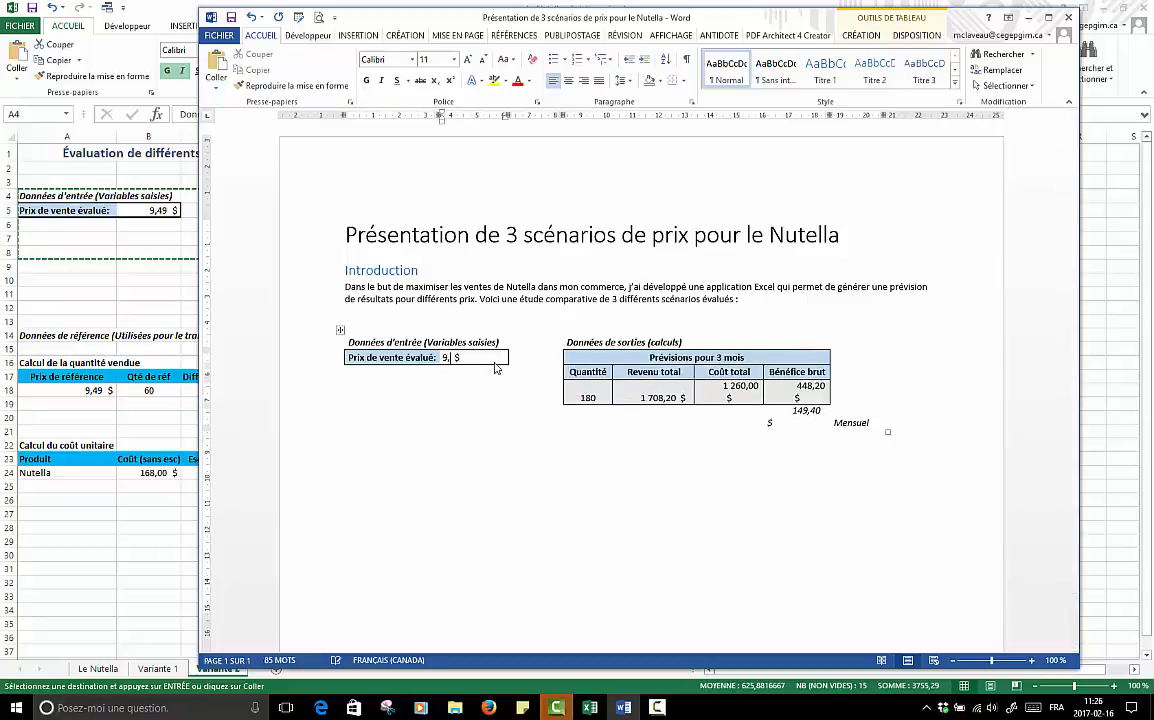
type(",39")
left_click(595, 397)
left_click(716, 397)
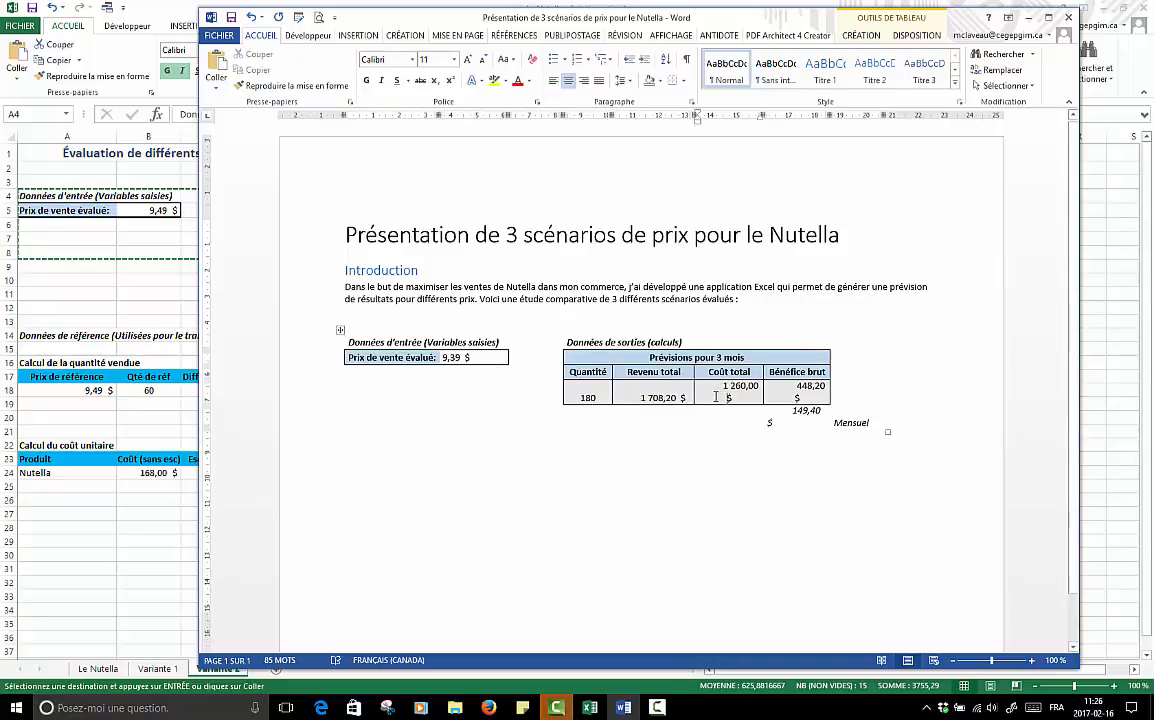
left_click(765, 396)
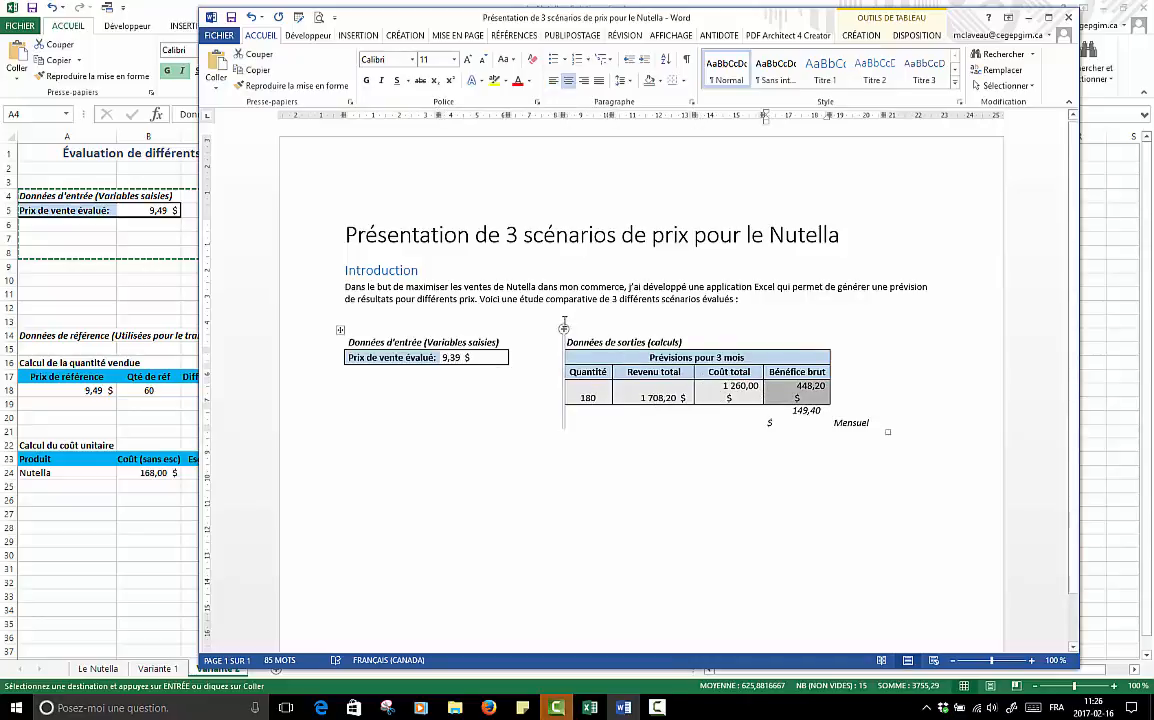
Undo the price edit and the table paste to restore the first scenario heading and its Titre 2 style
left_click(251, 20)
left_click(251, 20)
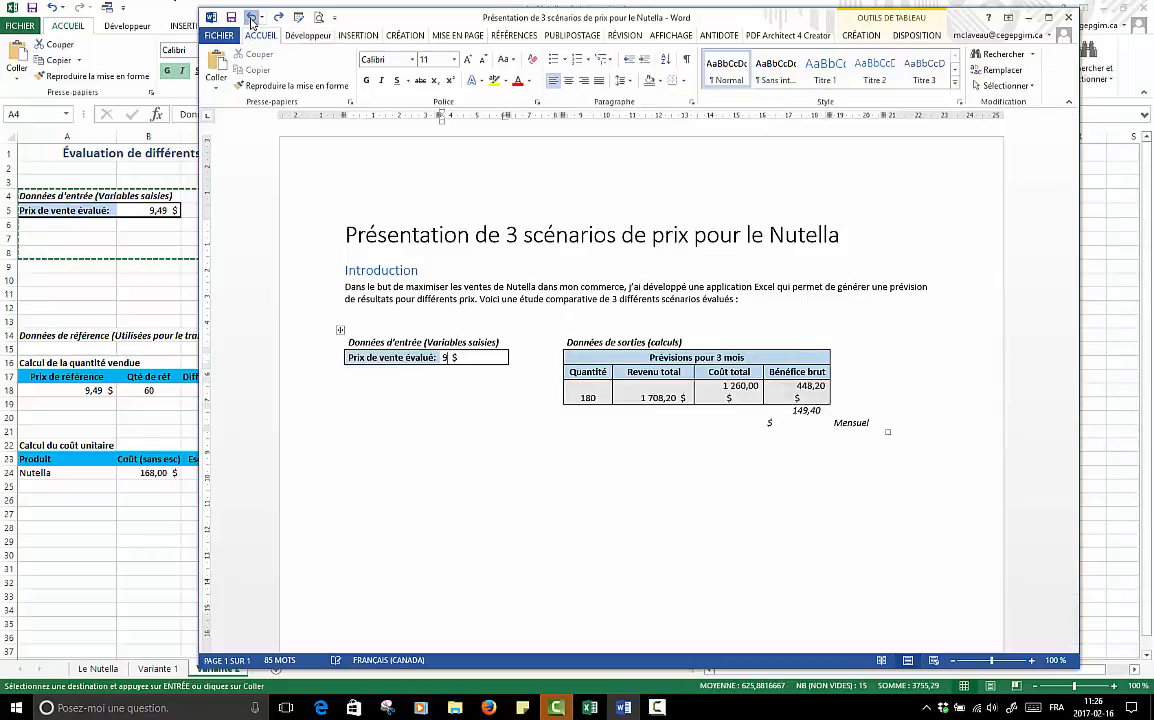
left_click(251, 20)
left_click(251, 20)
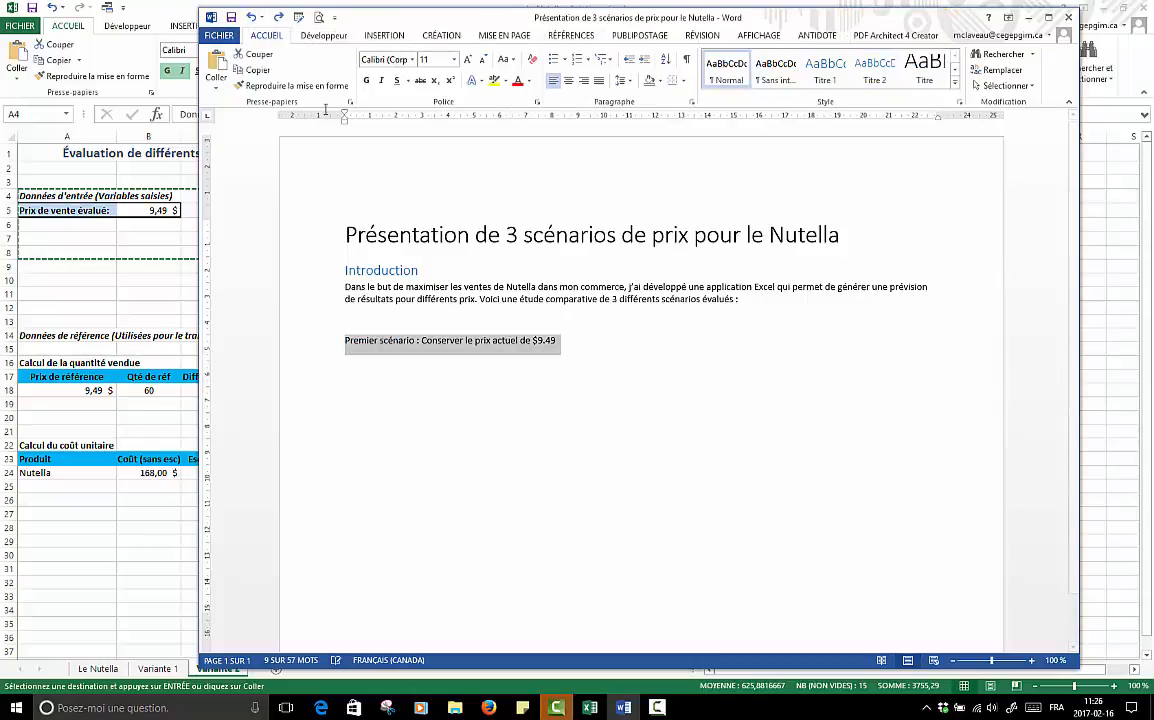
left_click(251, 20)
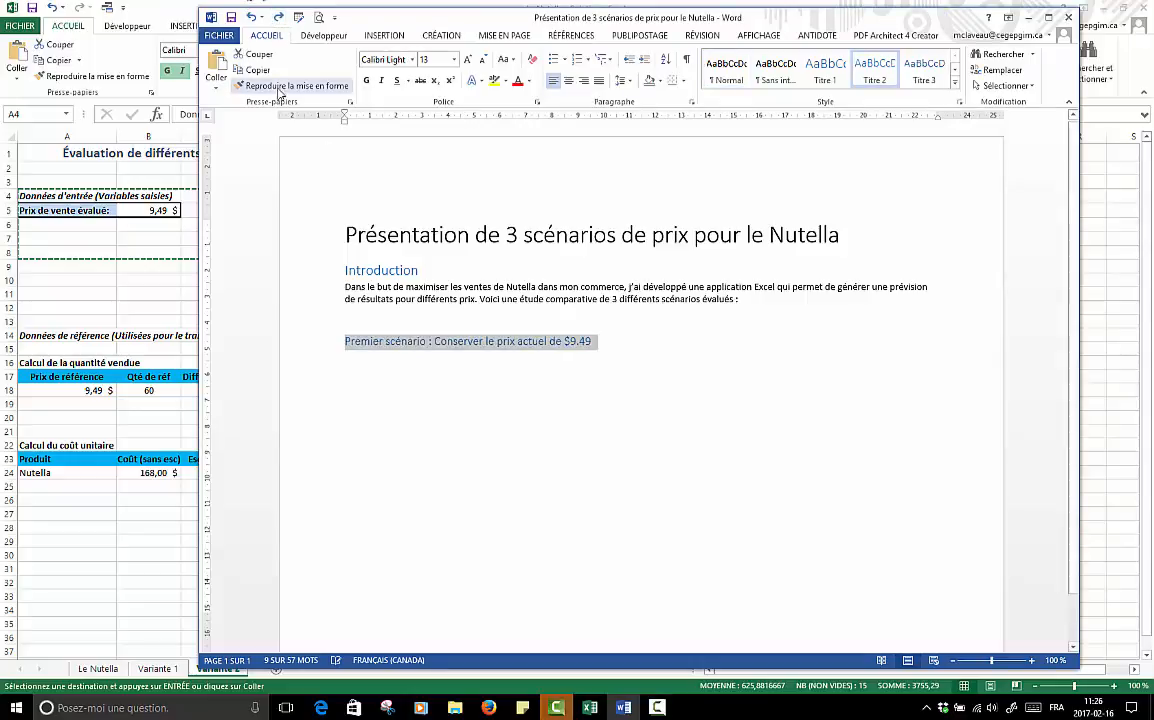
Paste the copied range below the first scenario heading as a linked table that keeps the source formatting
left_click(608, 355)
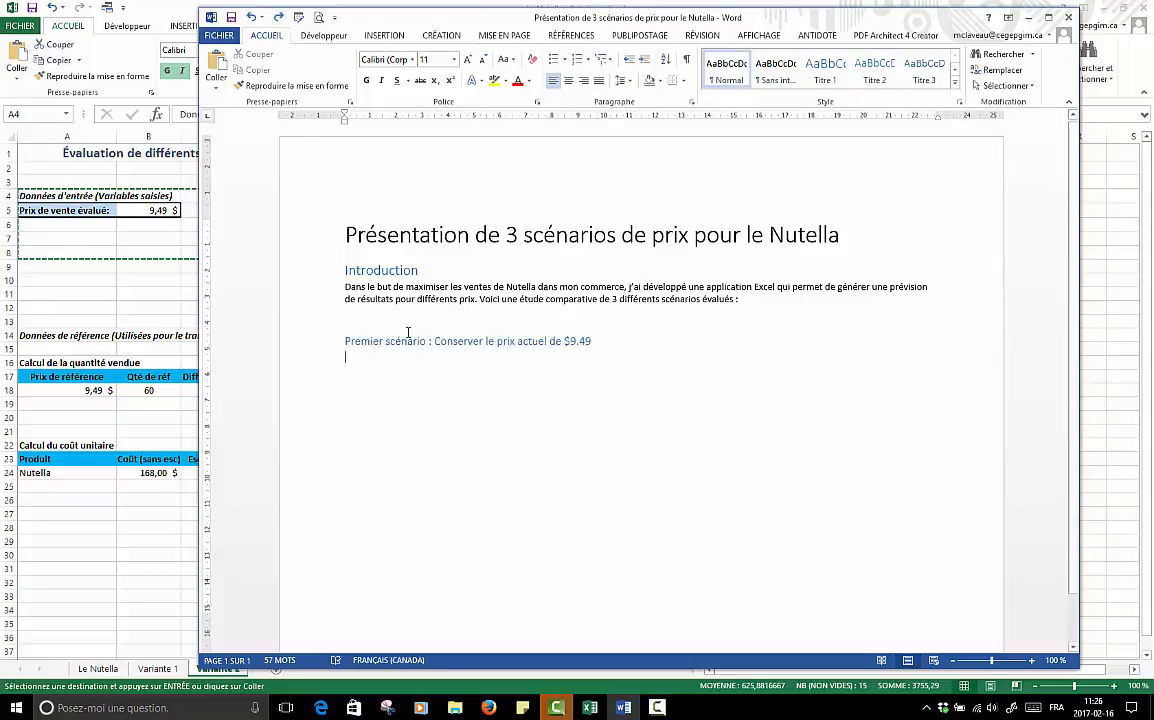
left_click(215, 85)
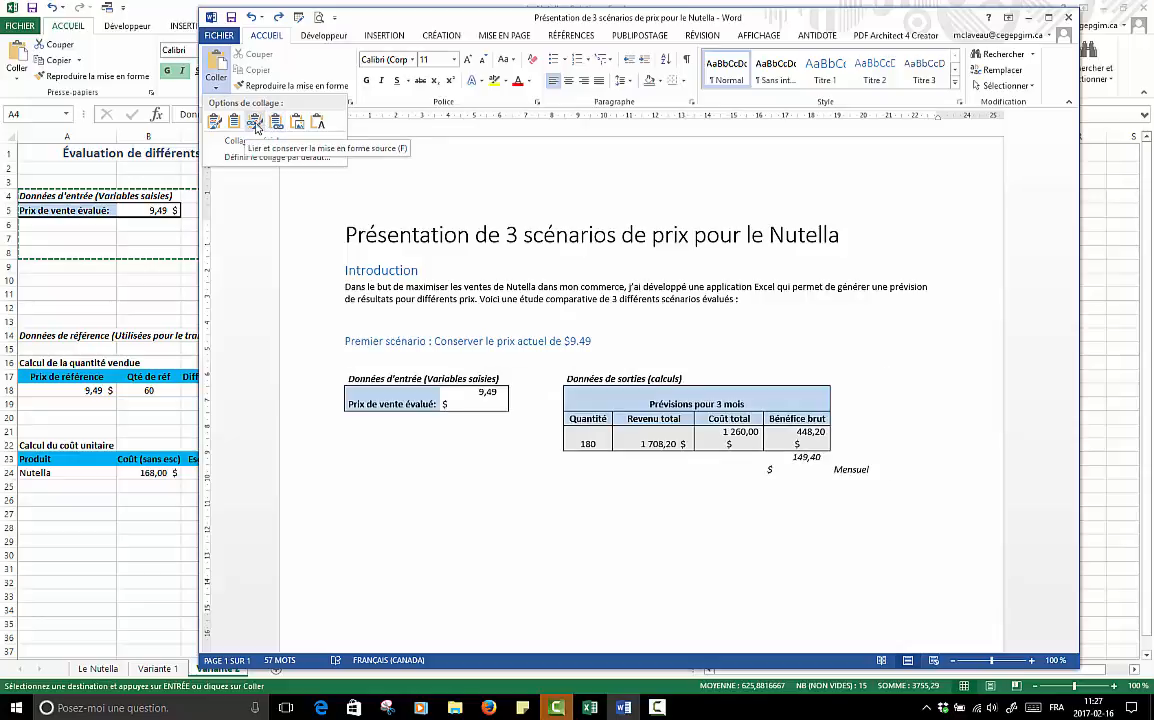
left_click(255, 125)
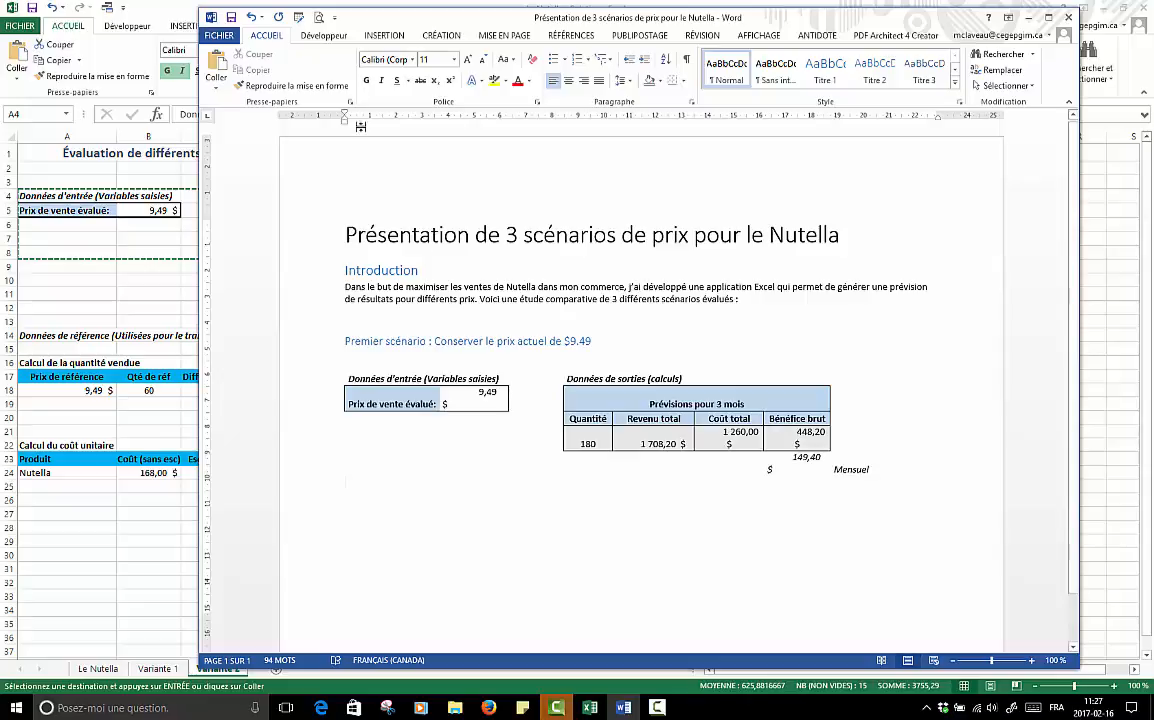
Switch to the Excel workbook and set the evaluated selling price in cell B5 to 9,39
left_click(172, 270)
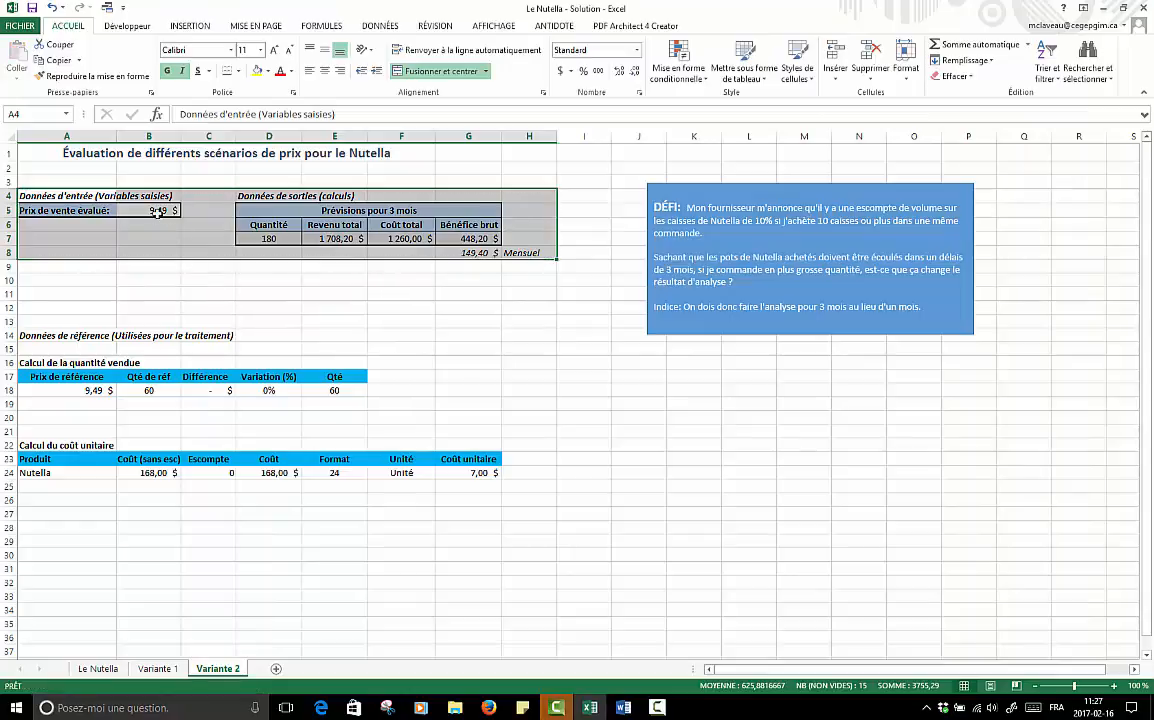
left_click(160, 210)
type("9,39")
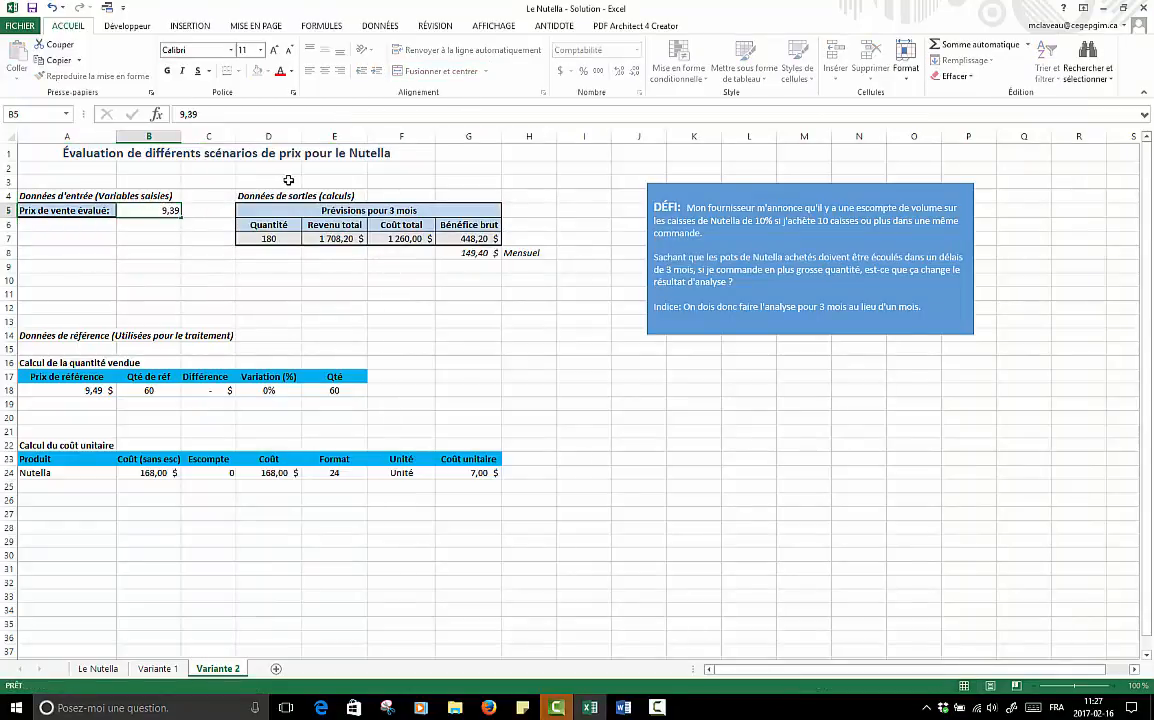
key("Return")
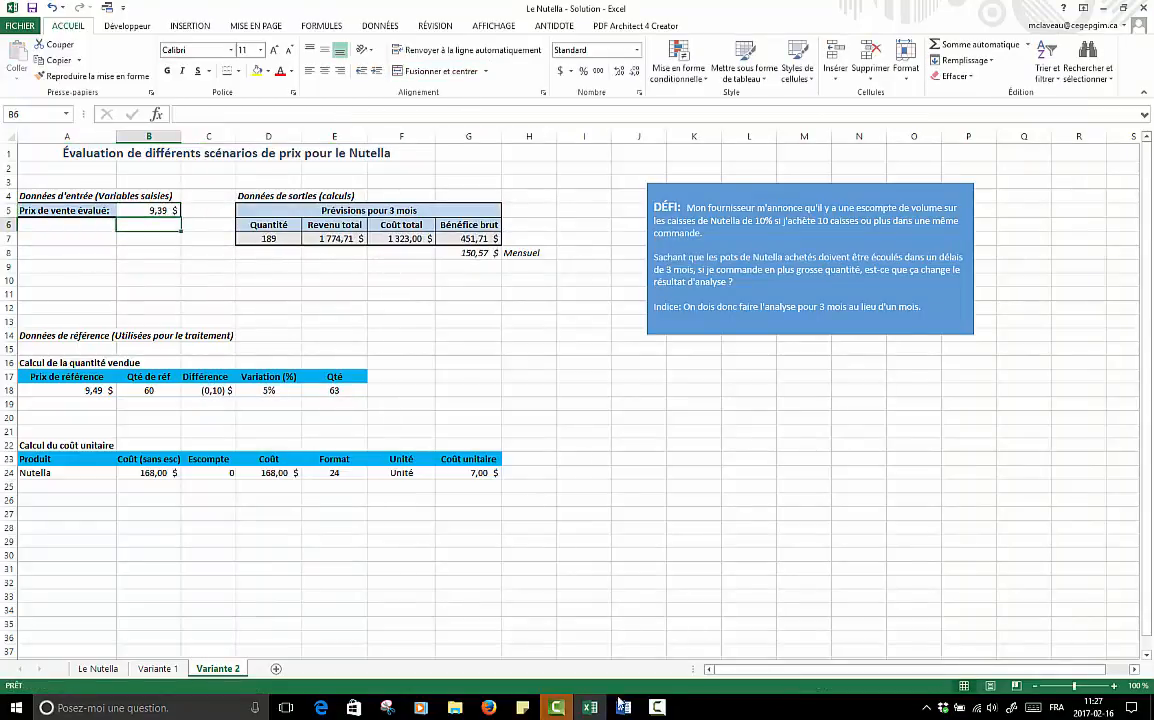
Return to the Word report and update the links of the table below the first scenario heading
key("alt+Tab")
left_click(339, 367)
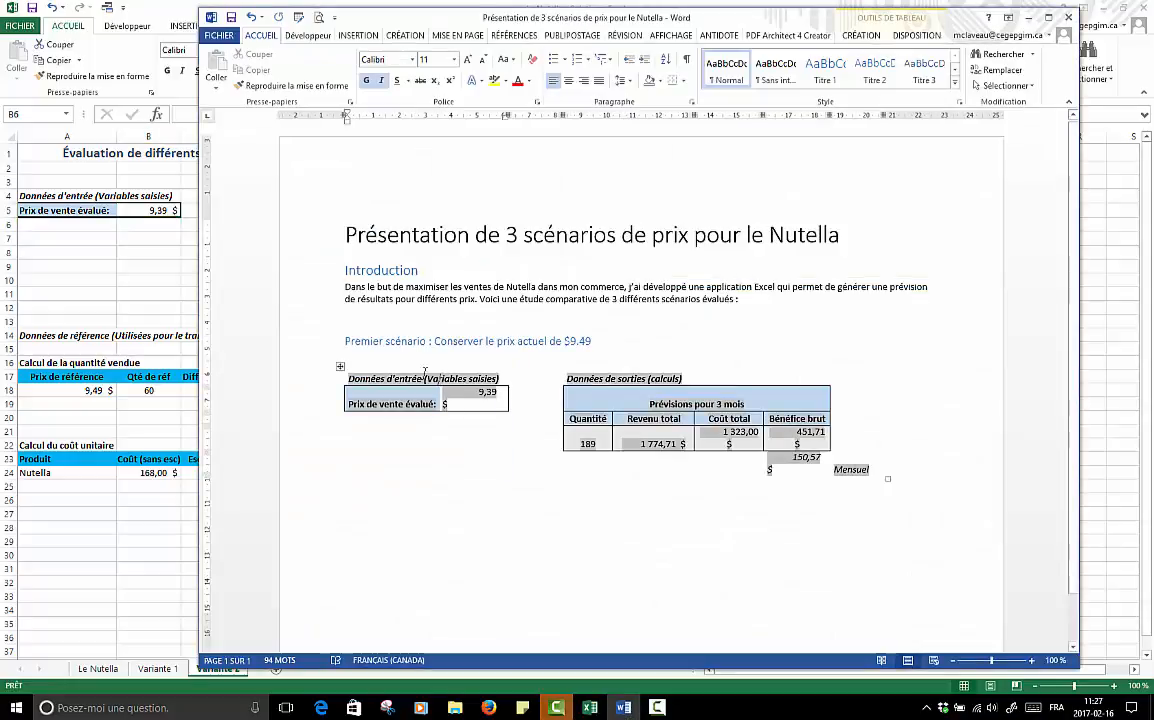
right_click(339, 367)
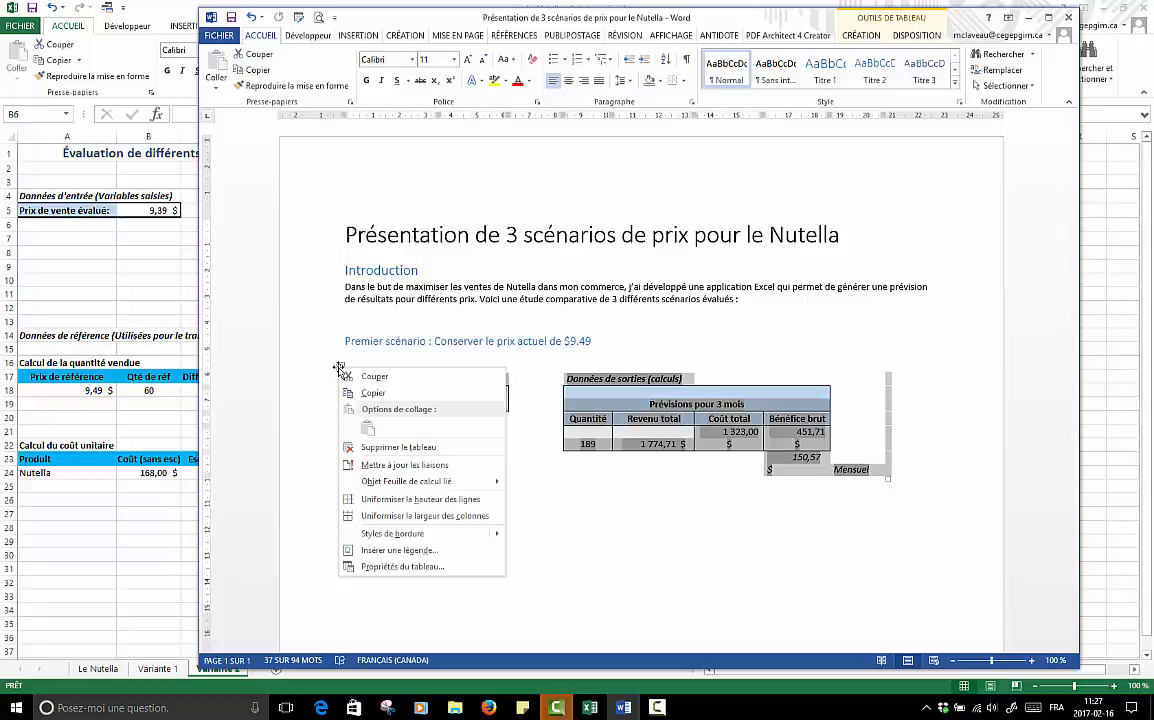
left_click(395, 465)
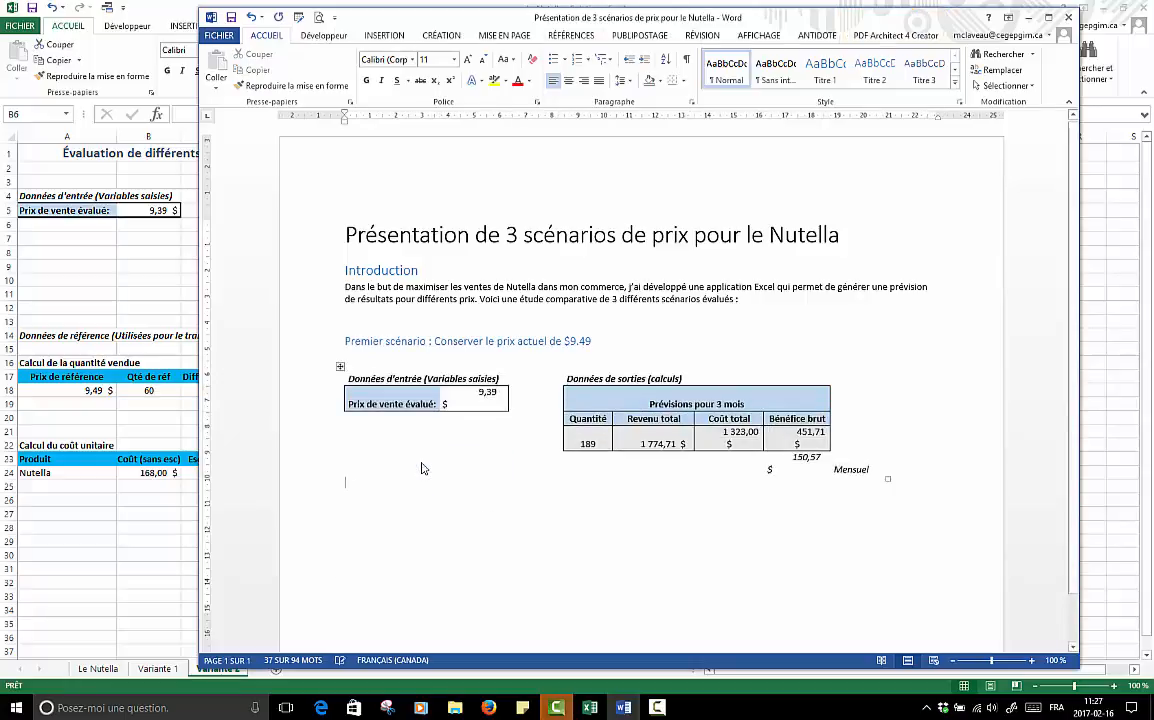
Examine the updated selling price and the monthly profit in the linked table below the first scenario heading
double_click(498, 393)
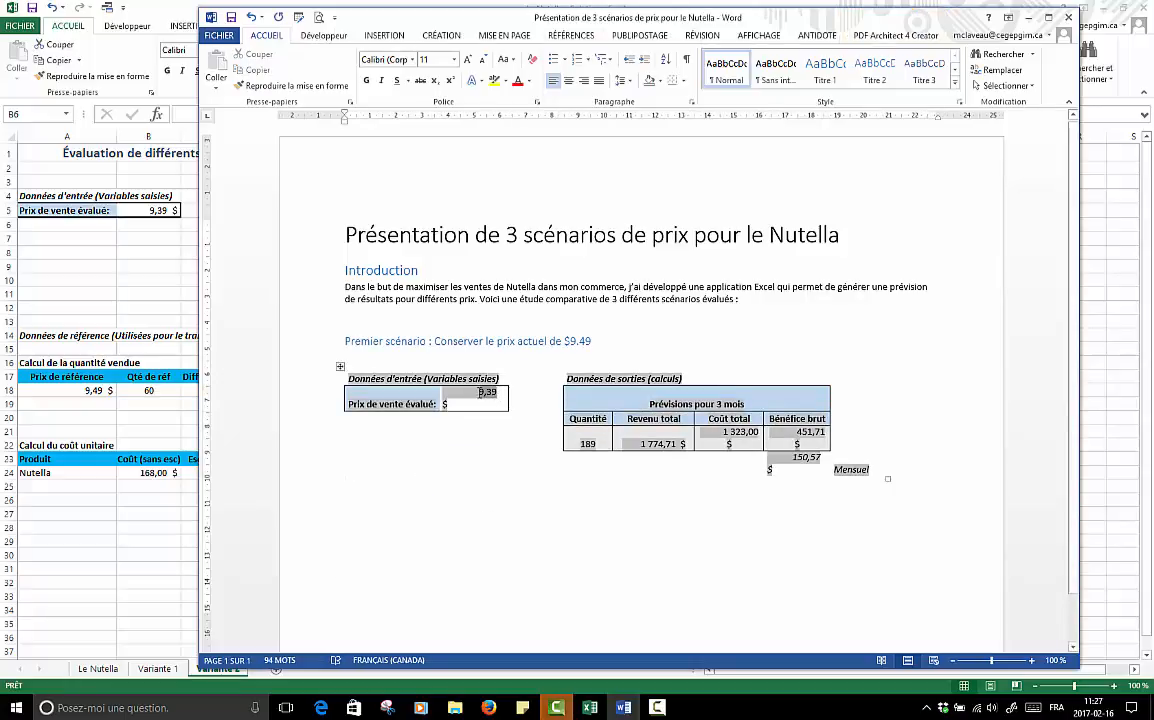
left_click(634, 512)
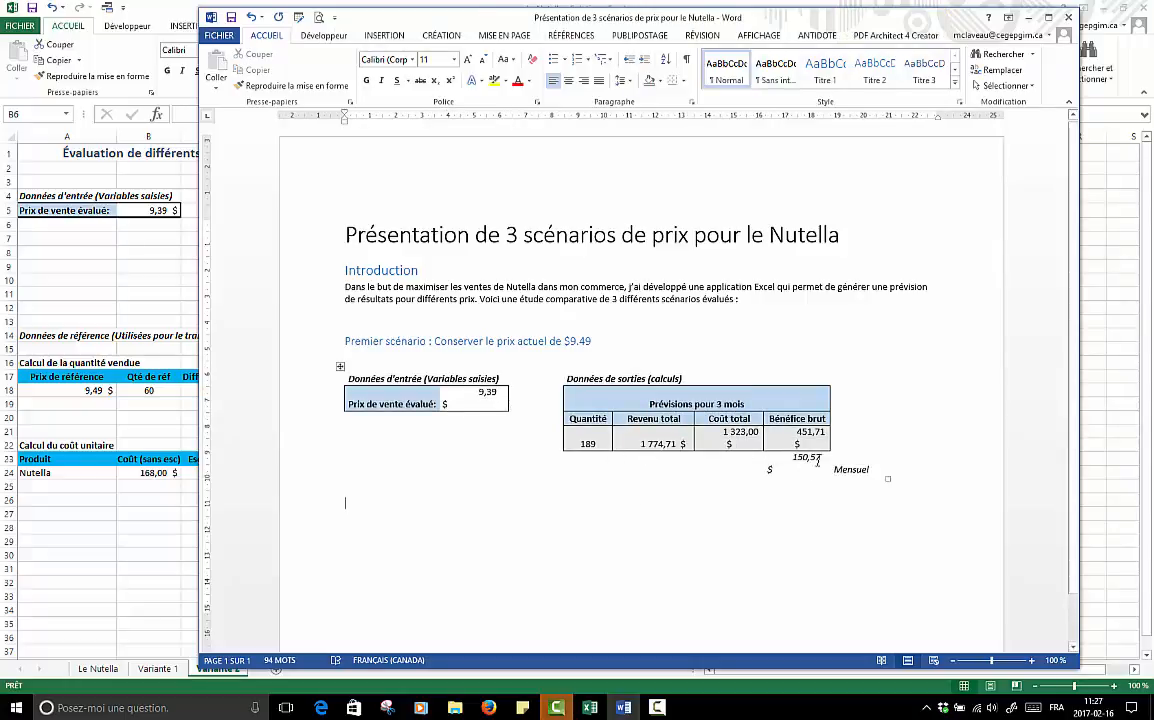
left_click_drag(793, 455, 806, 468)
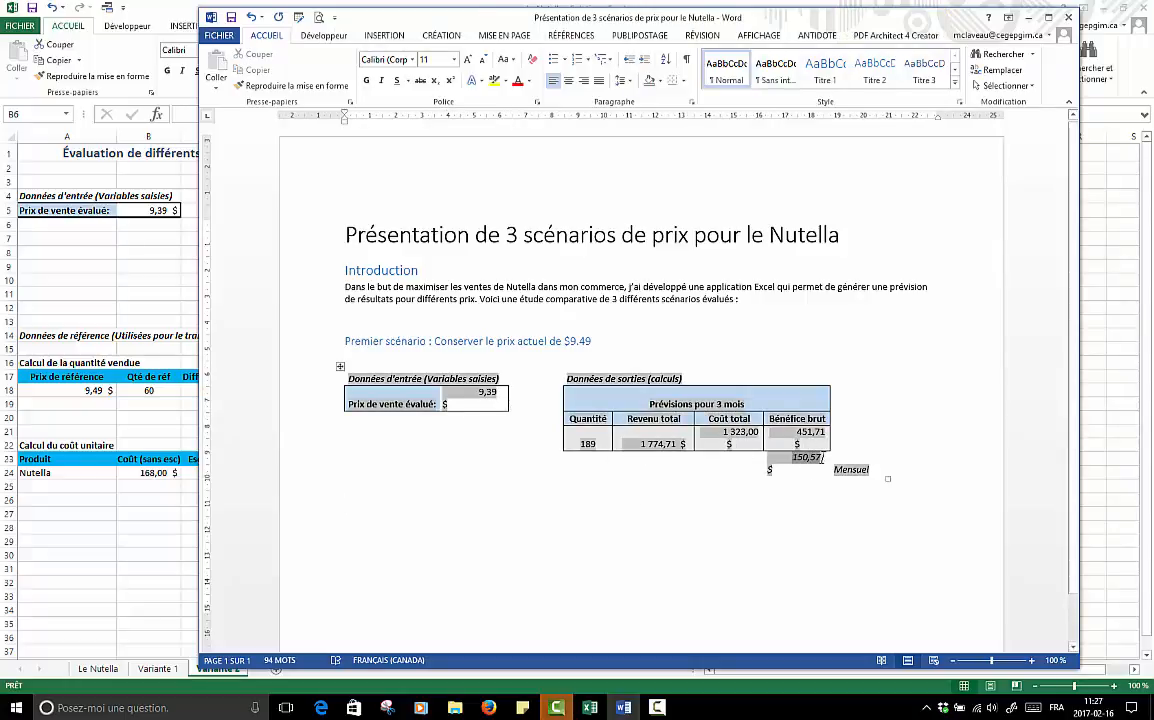
left_click(806, 486)
left_click_drag(385, 25, 414, 37)
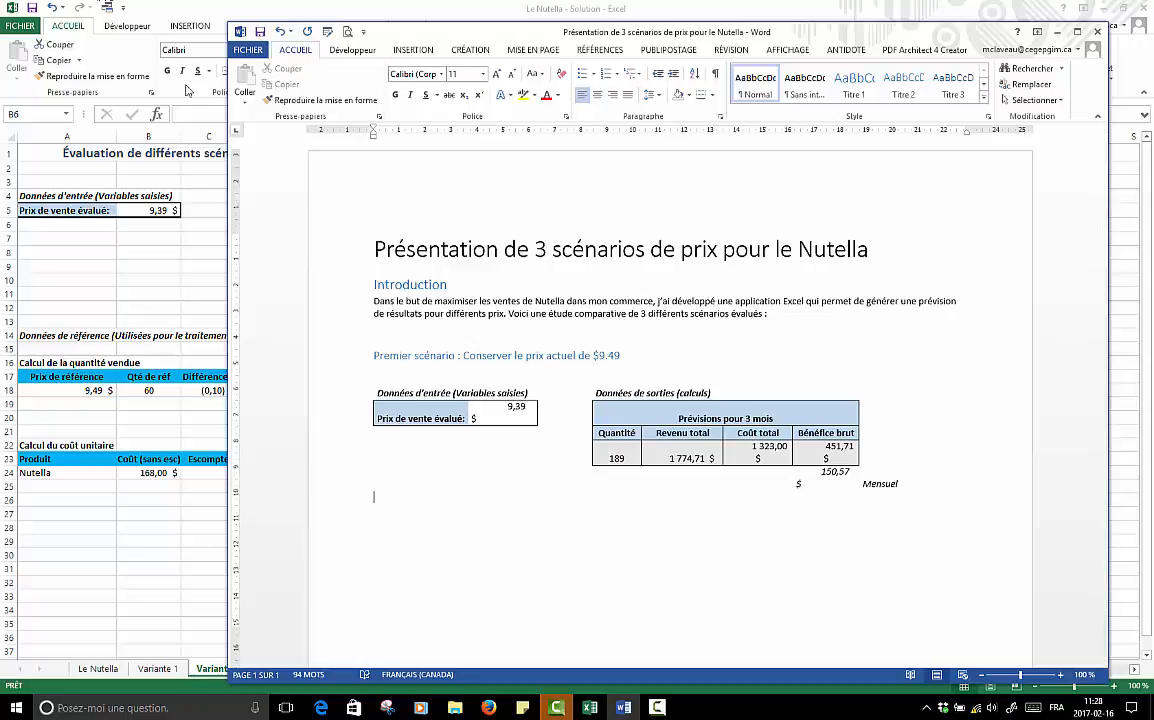
left_click(245, 97)
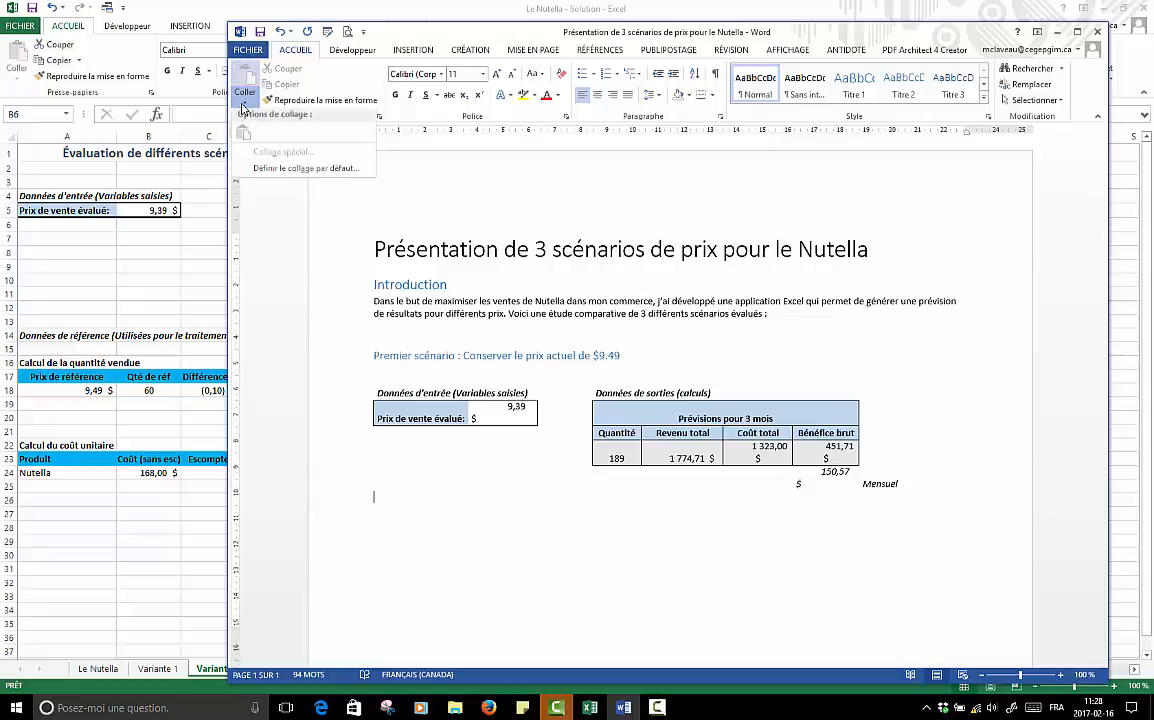
left_click(535, 290)
left_click(369, 382)
left_click(437, 368)
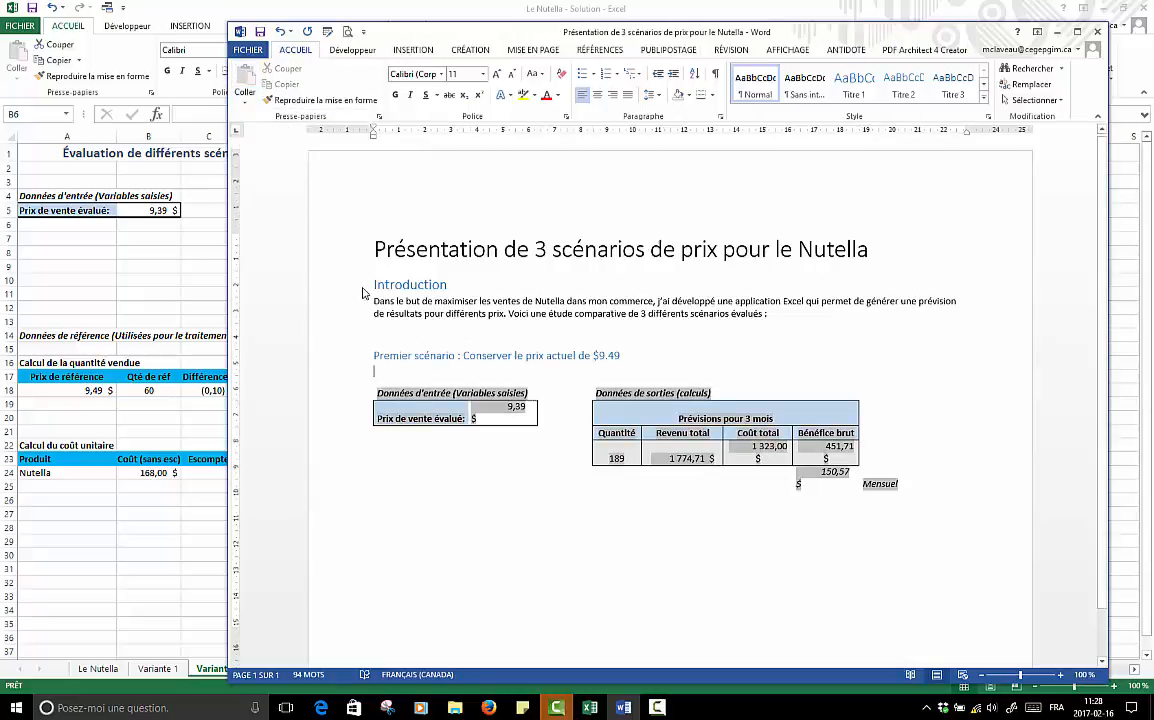
left_click(280, 34)
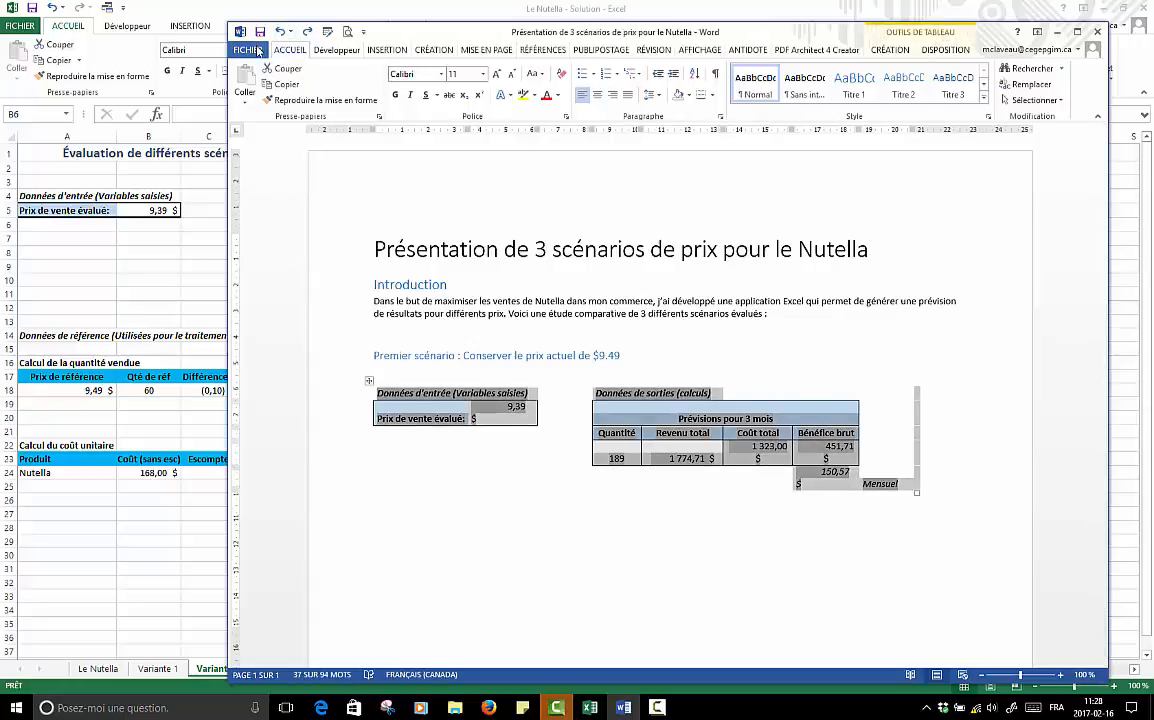
Break the table's link to the Excel source workbook in the document's link management and return to the report
left_click(249, 50)
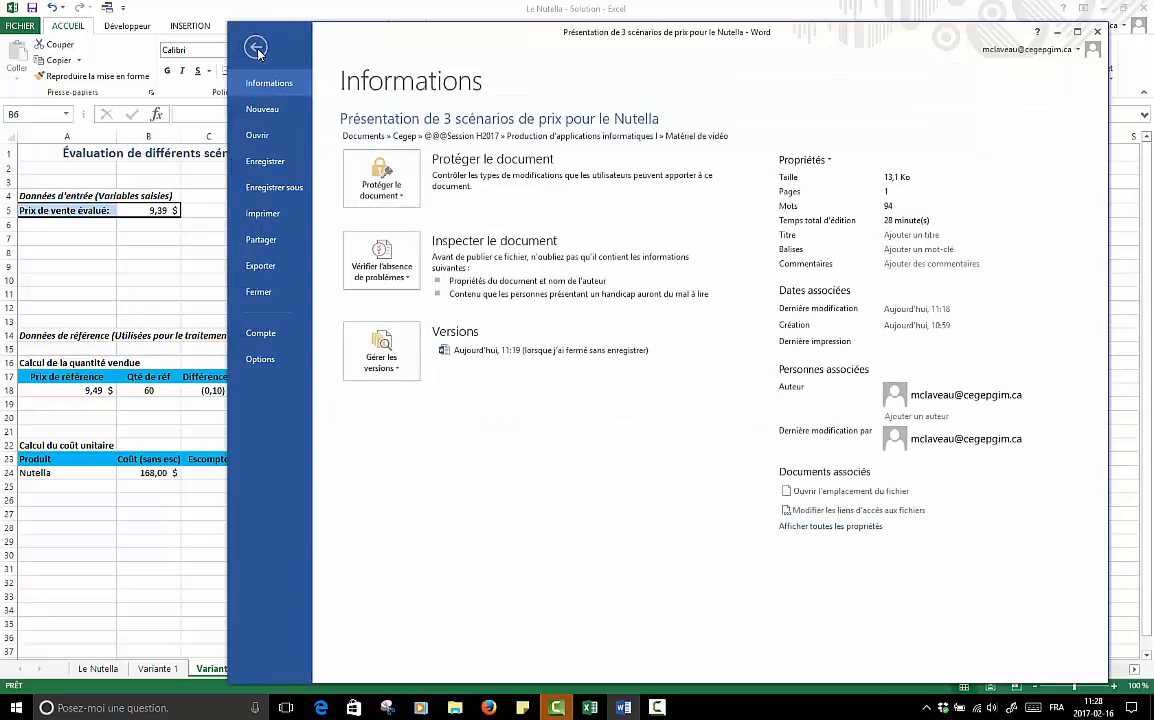
left_click(871, 518)
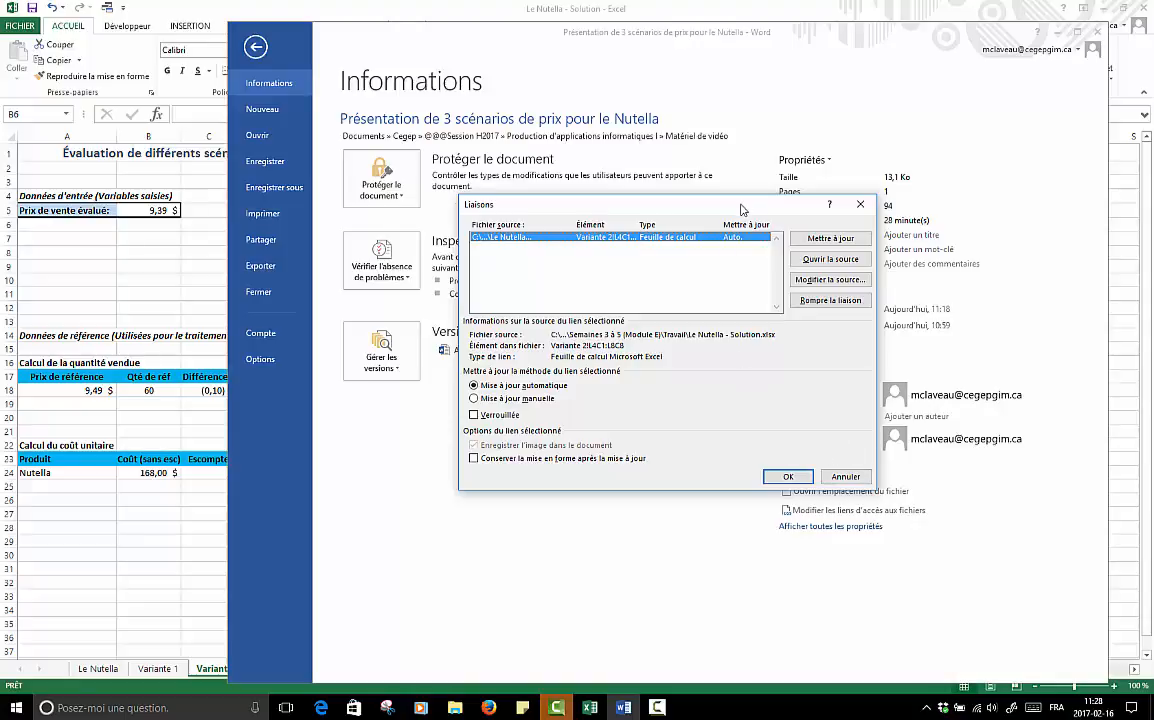
left_click_drag(741, 209, 742, 179)
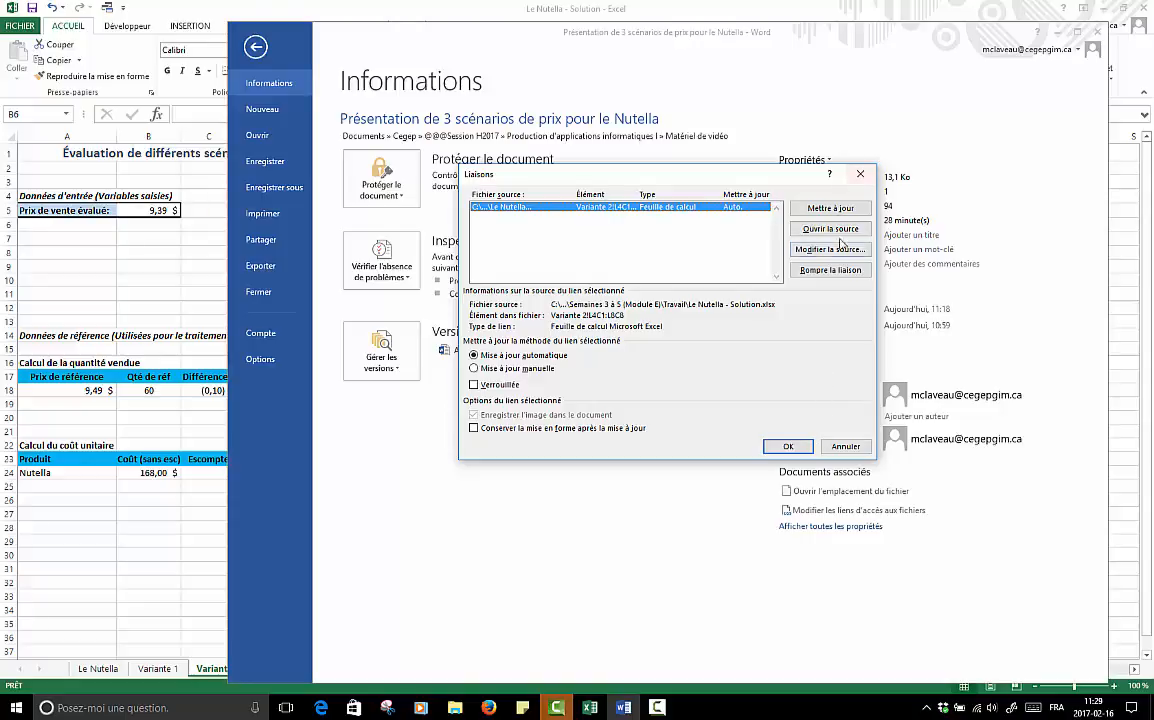
left_click(834, 271)
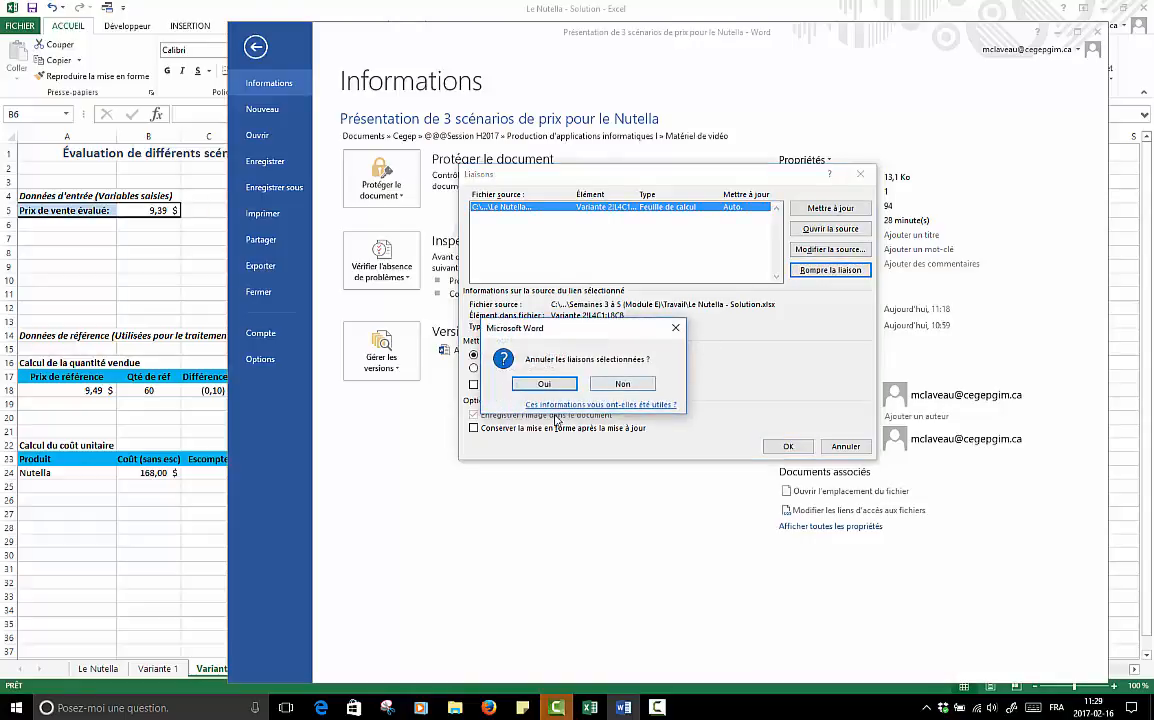
left_click(550, 383)
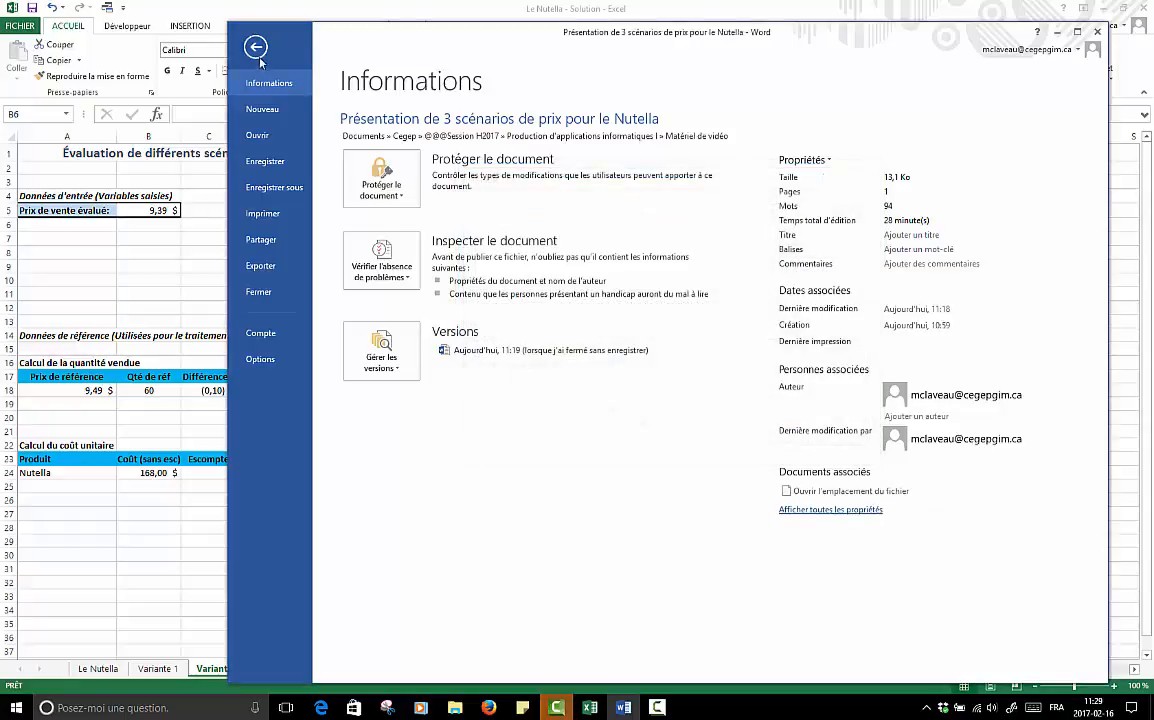
key("Escape")
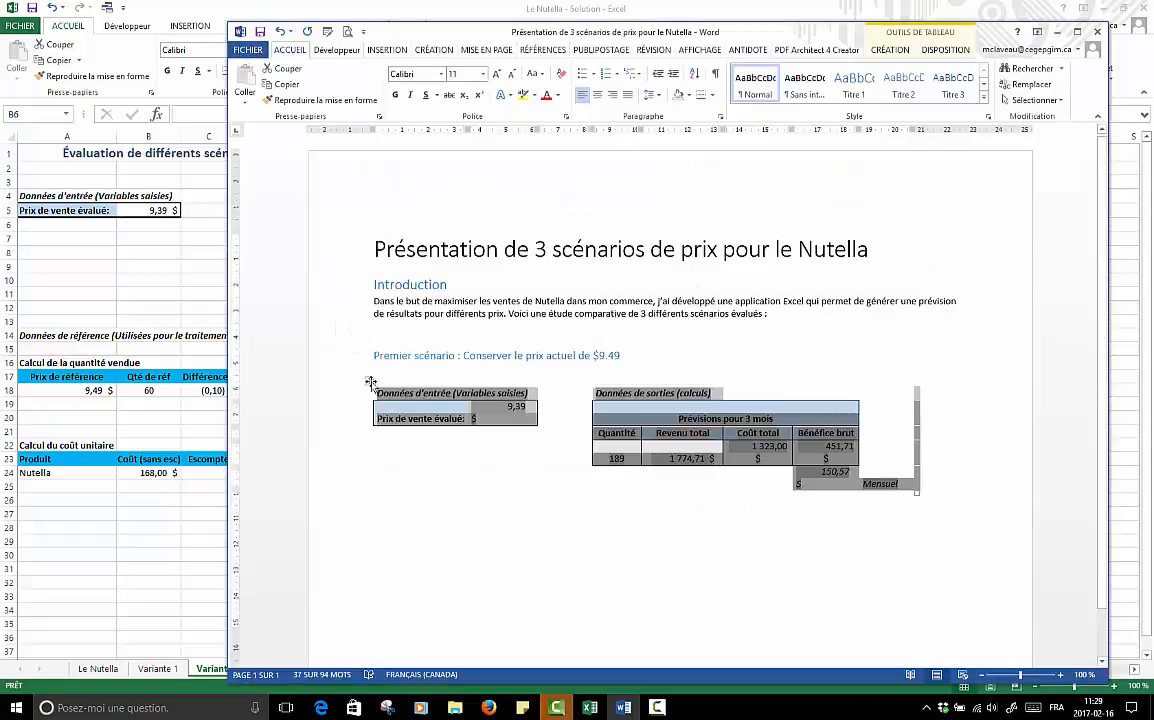
Delete the whole results table below the first scenario heading
left_click(368, 382)
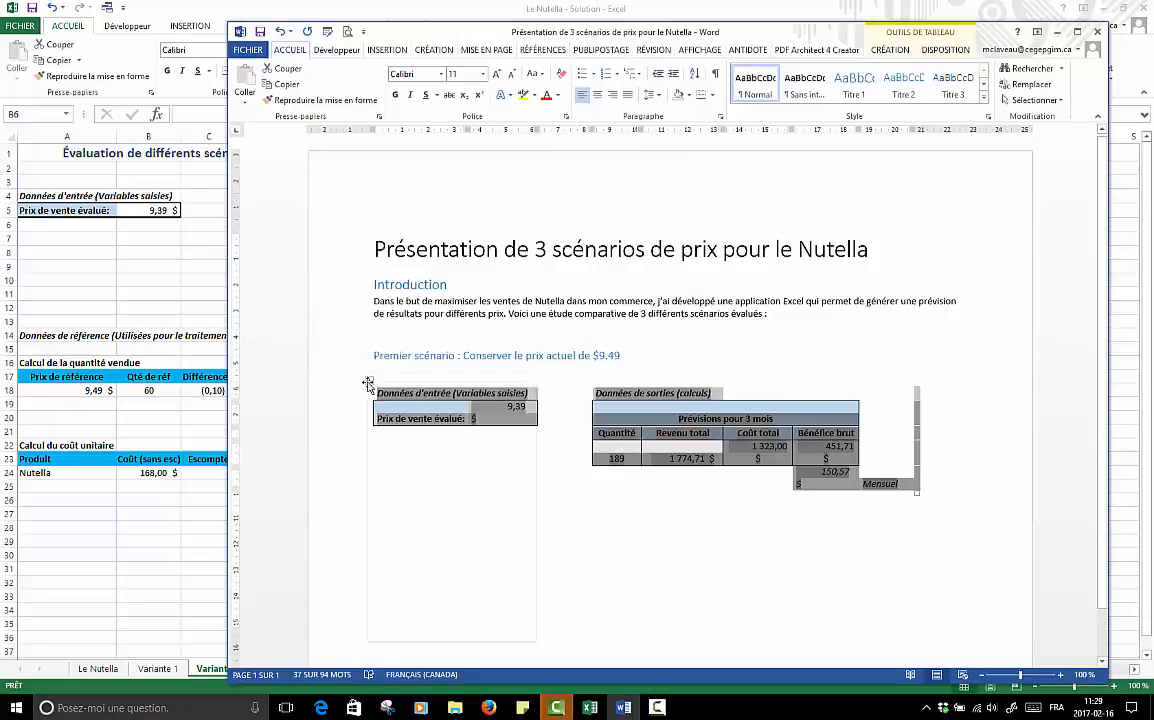
right_click(368, 382)
left_click(408, 479)
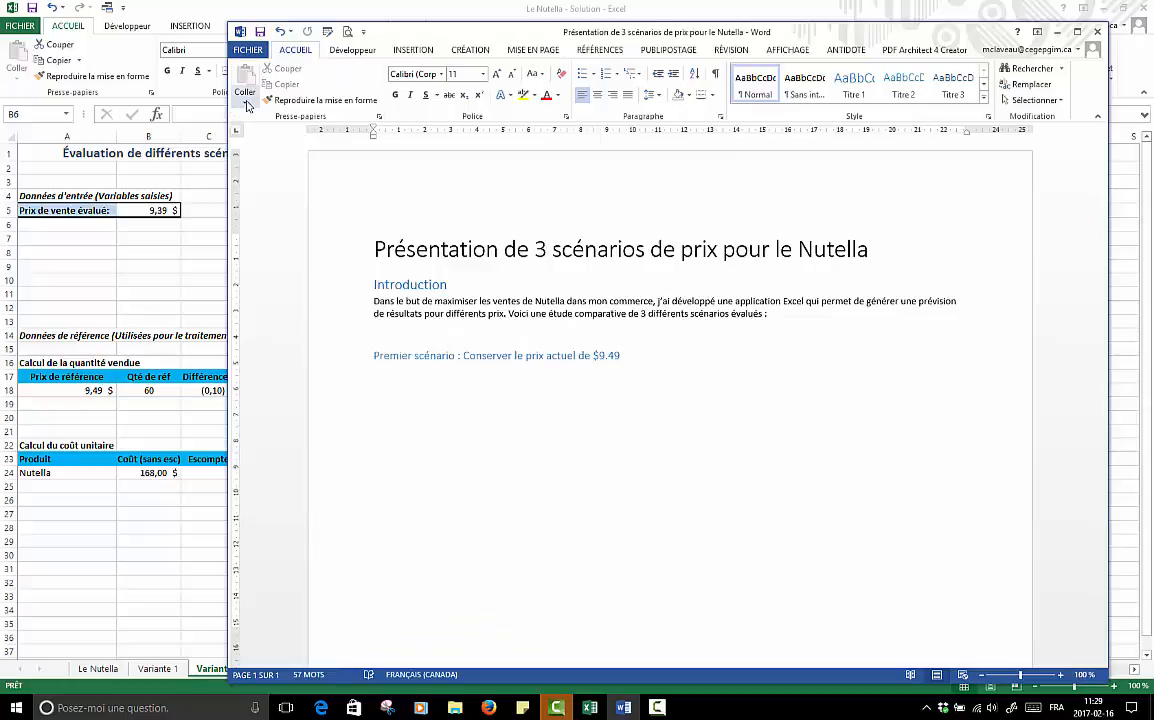
Uncover the Excel workbook and copy the input and output data range A4:H8 on the Variante 2 sheet
left_click_drag(388, 36, 374, 319)
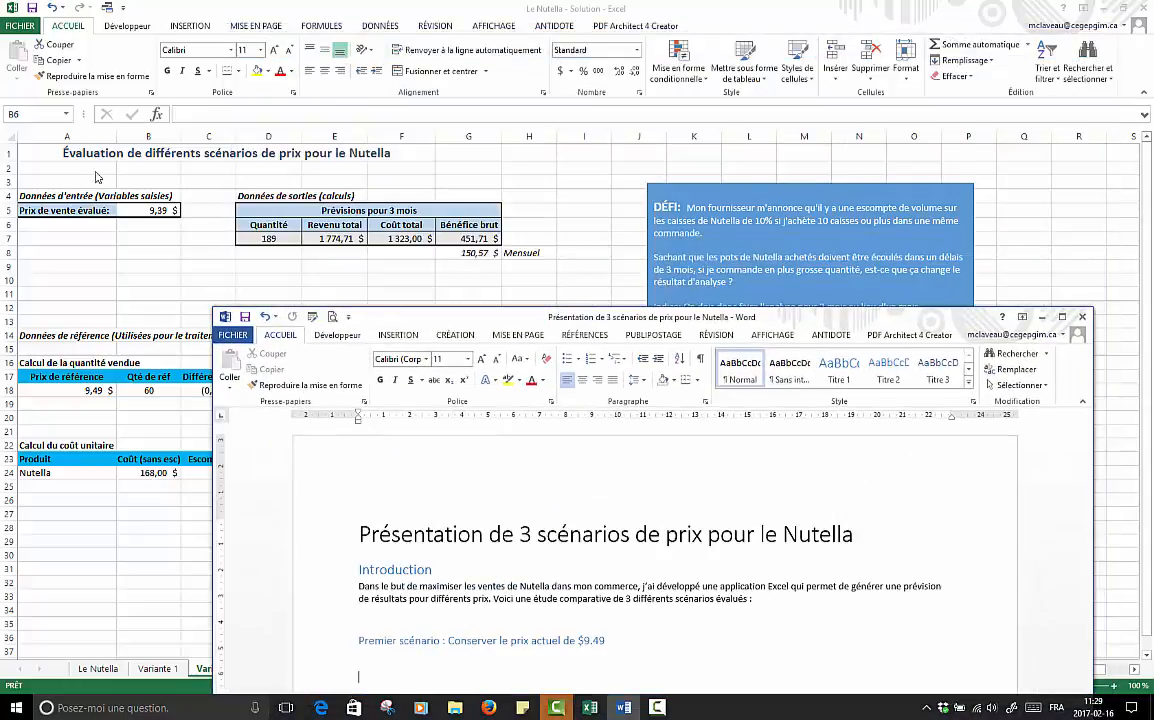
left_click(61, 195)
left_click_drag(61, 195, 519, 257)
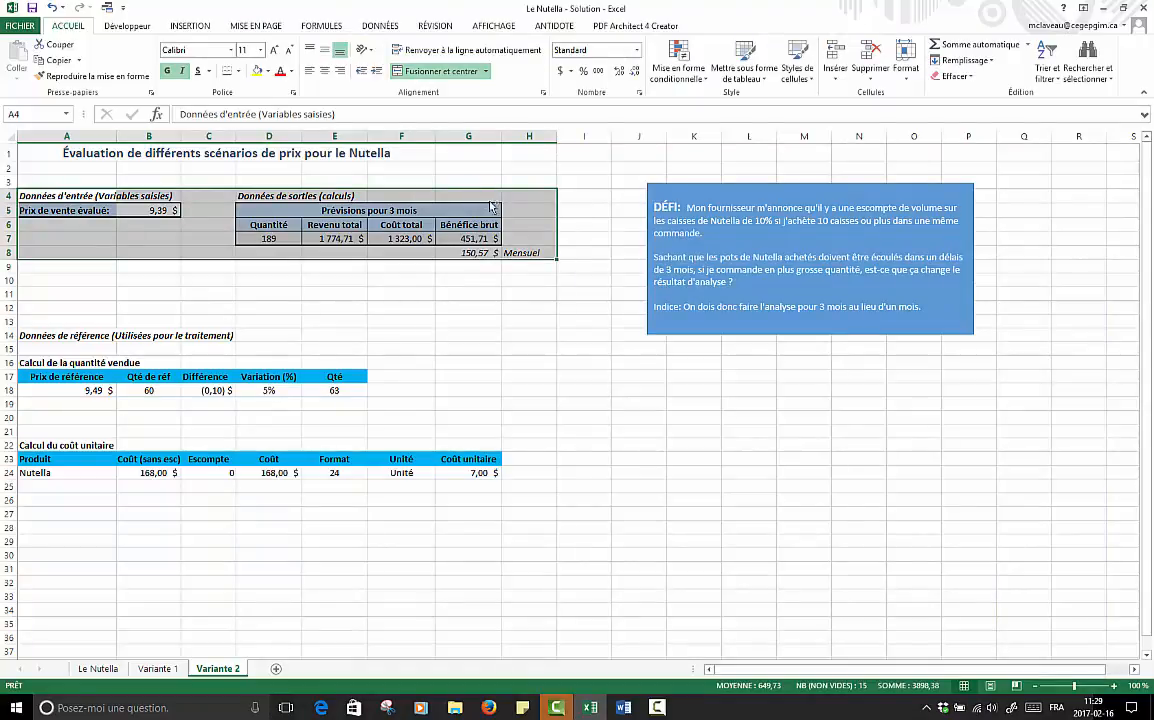
key("ctrl+c")
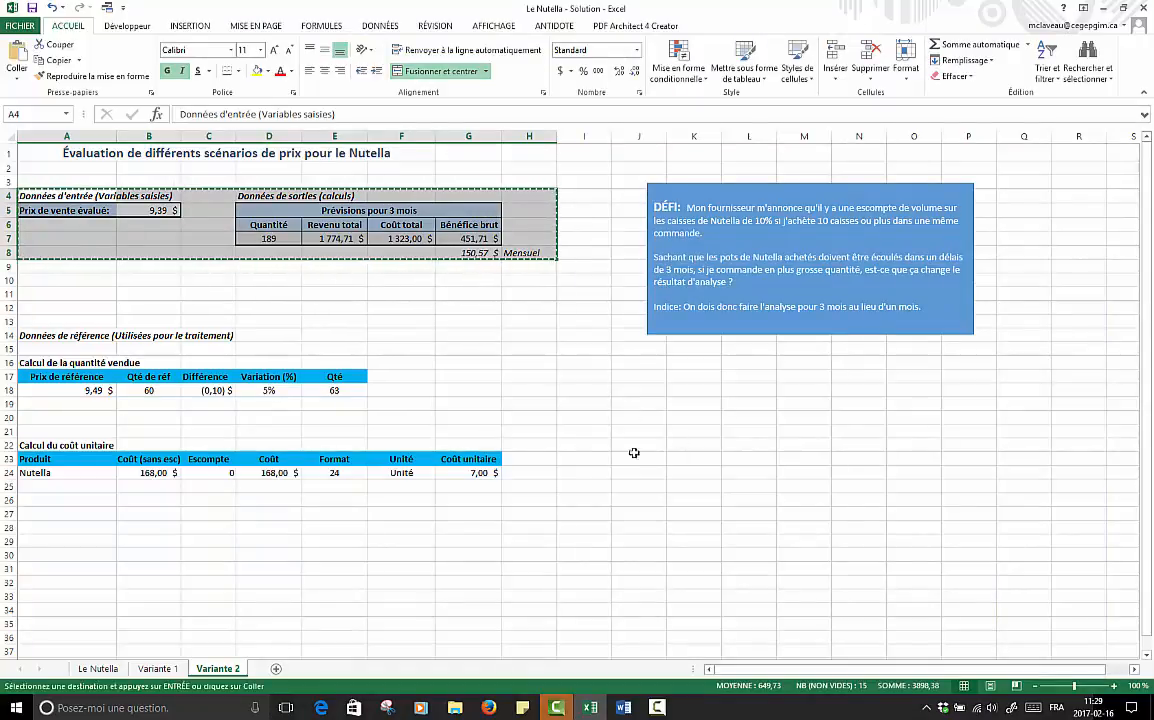
Switch back to the Word report and paste the copied range as a picture below the first scenario heading
key("alt+Tab")
left_click_drag(773, 320, 660, 81)
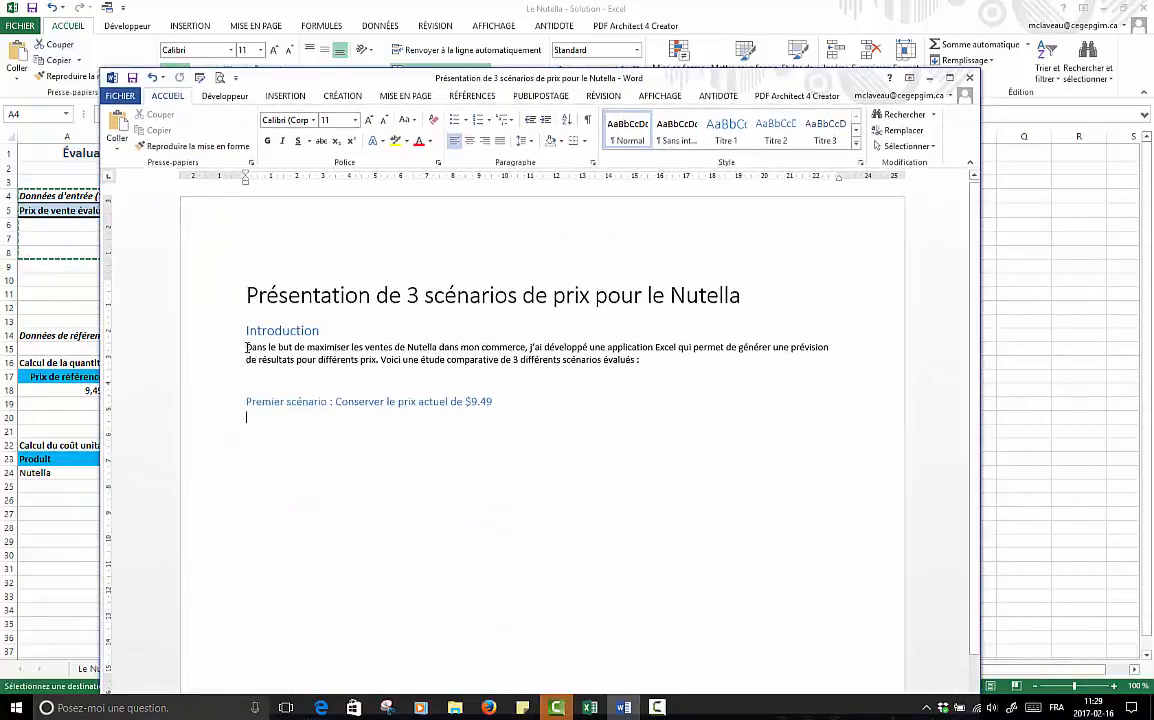
left_click(117, 142)
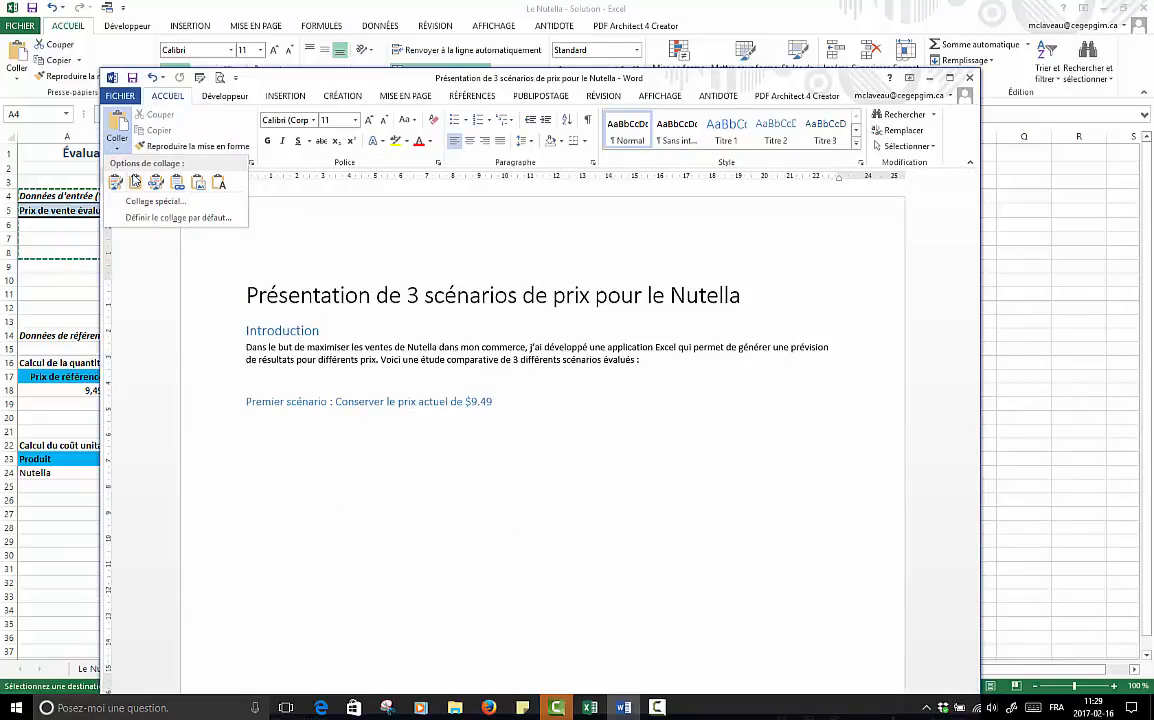
left_click(200, 187)
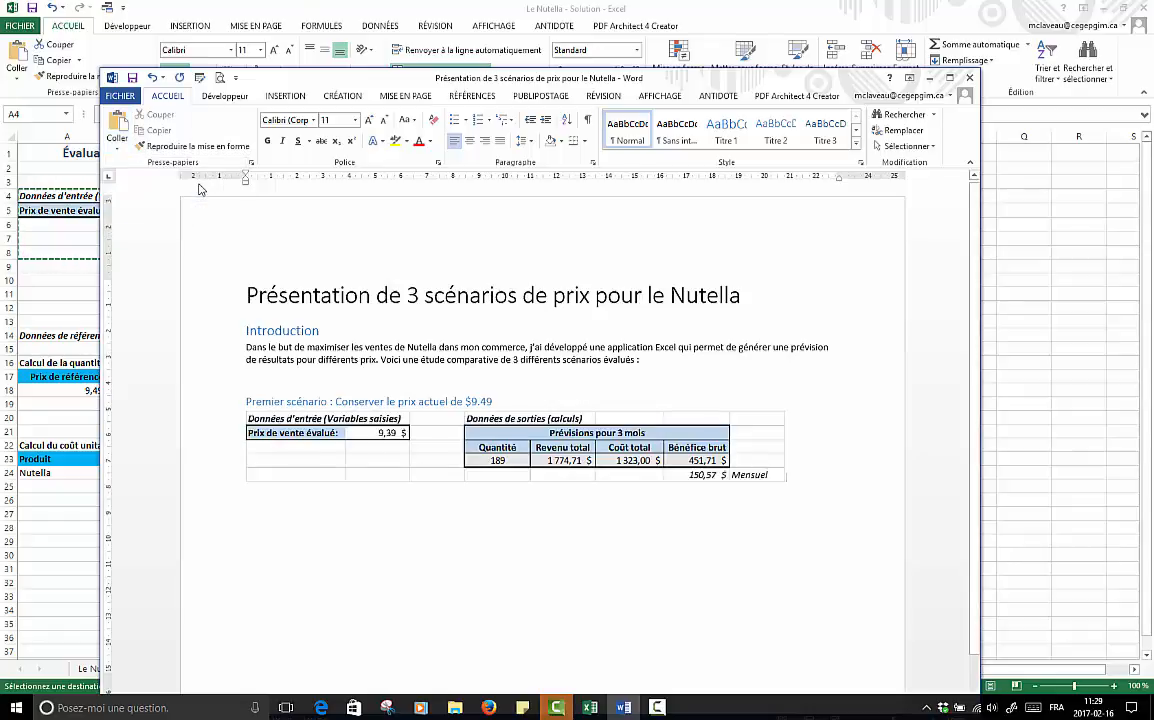
Enlarge the pasted picture to about 22.4 cm wide and 3 cm high, and preview the available picture styles
left_click(615, 415)
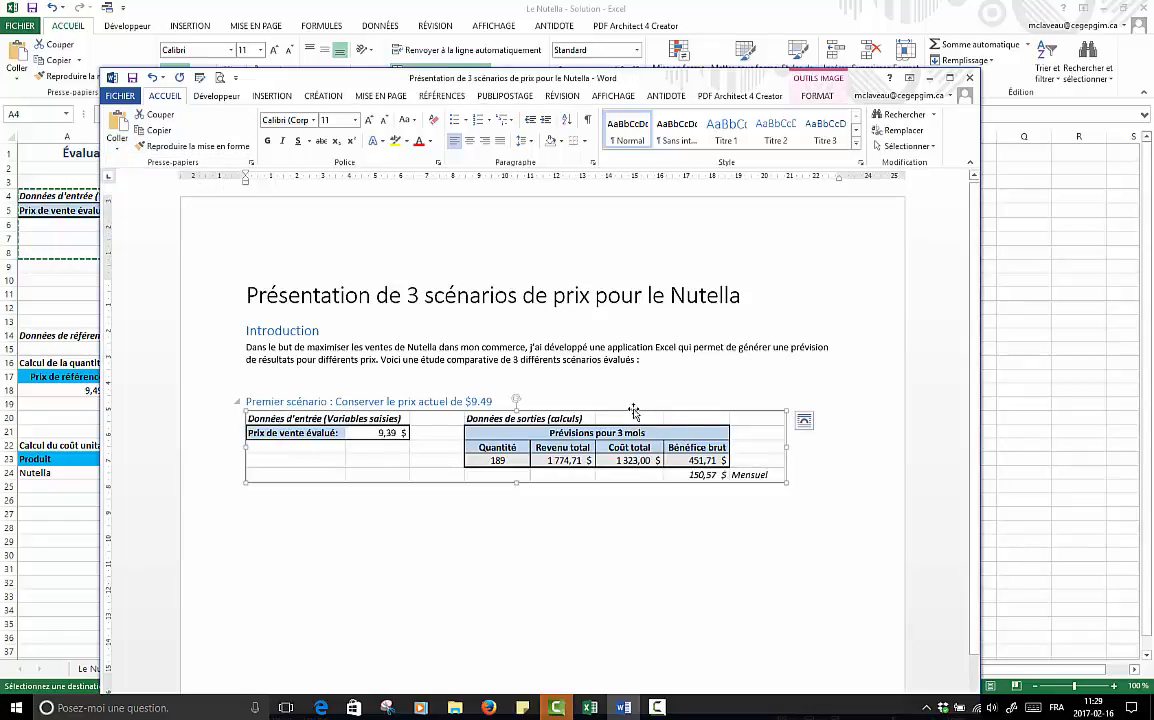
double_click(390, 440)
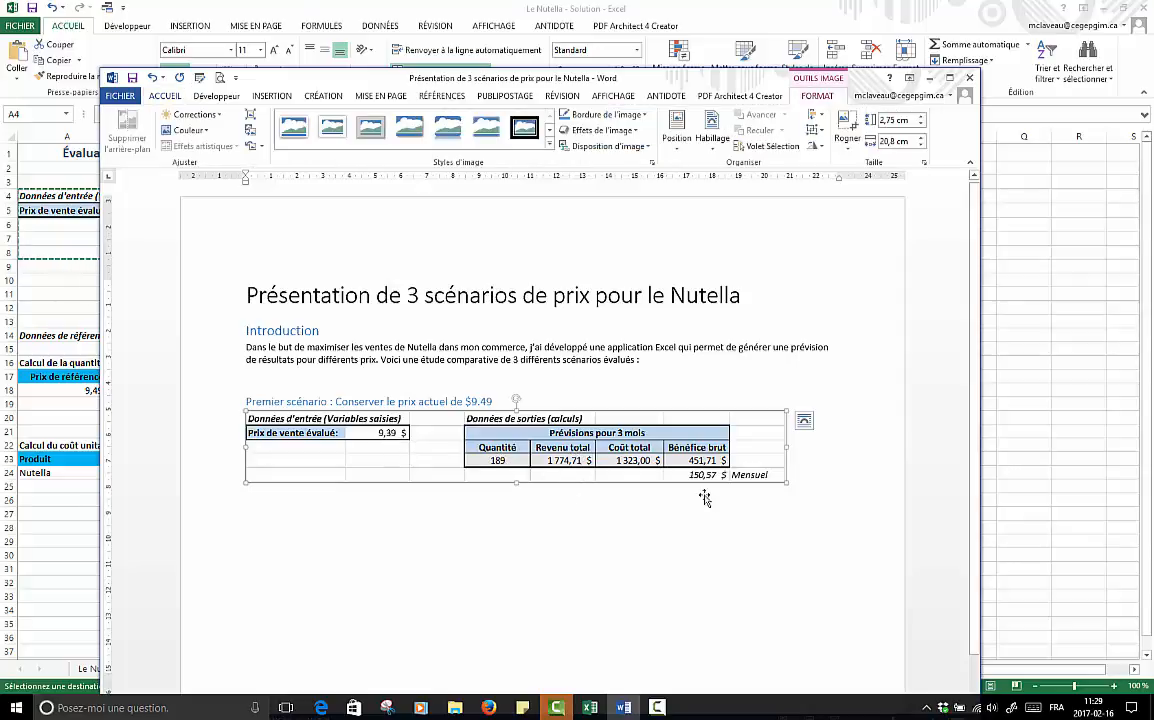
mouse_move(788, 488)
left_mouse_down()
mouse_move(814, 527)
mouse_move(902, 507)
mouse_move(755, 476)
mouse_move(772, 482)
left_mouse_up()
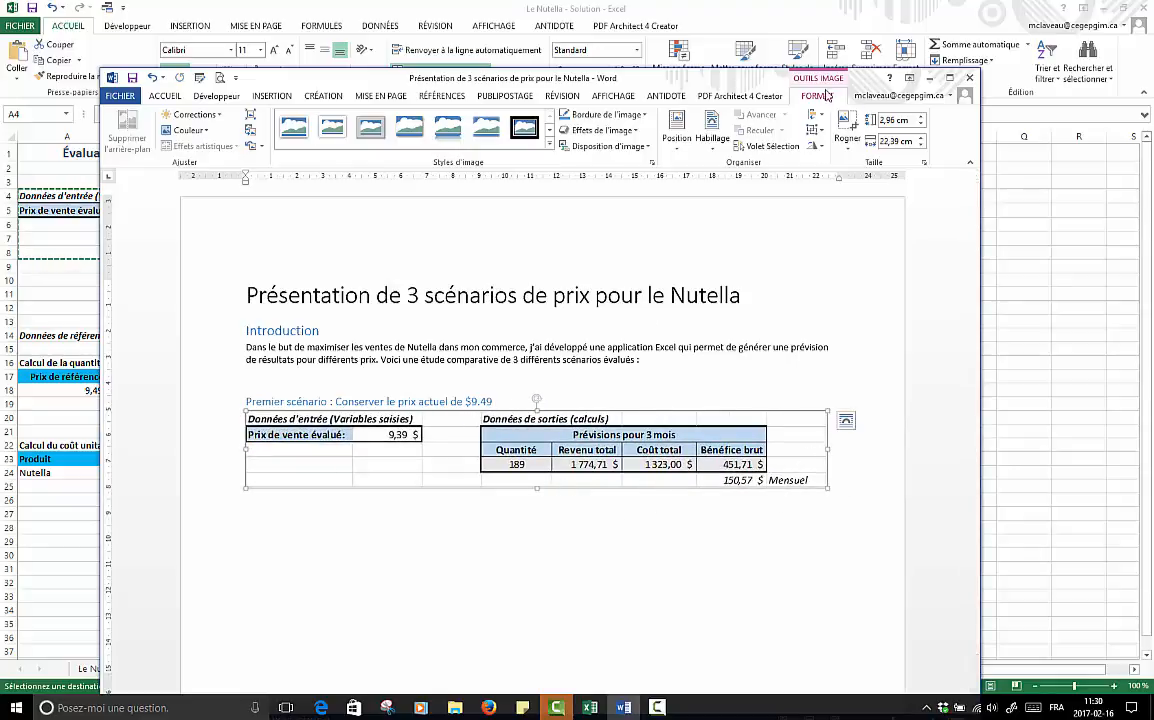
left_click(549, 144)
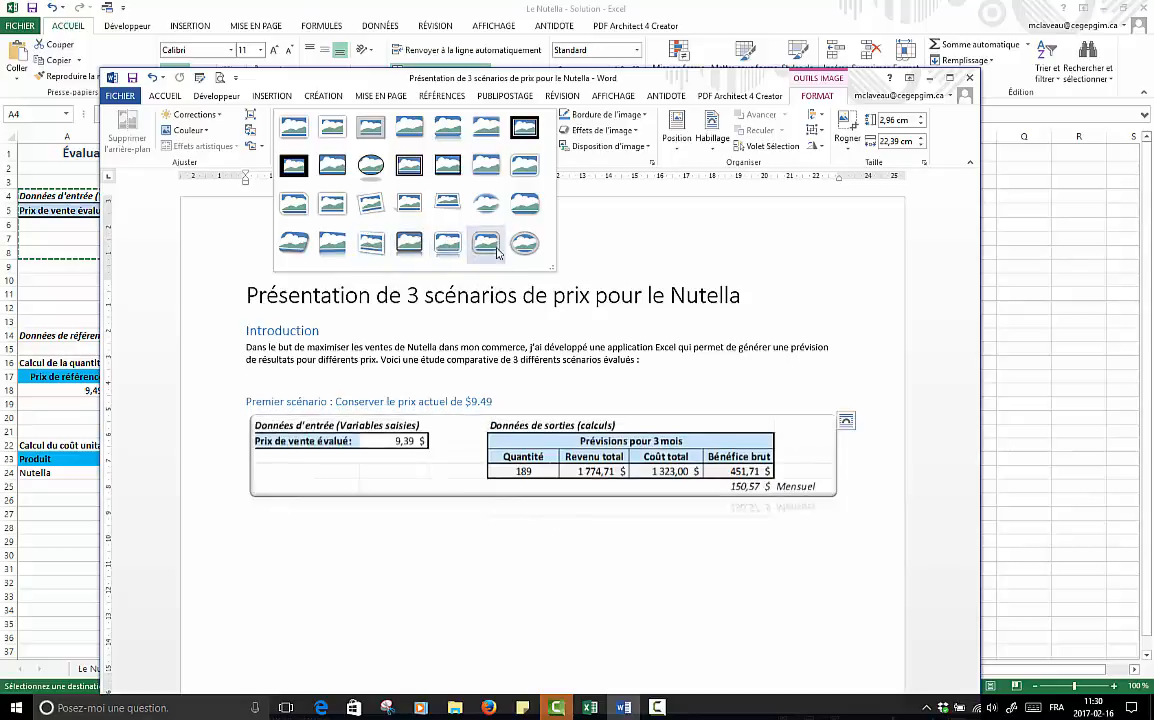
left_click(790, 278)
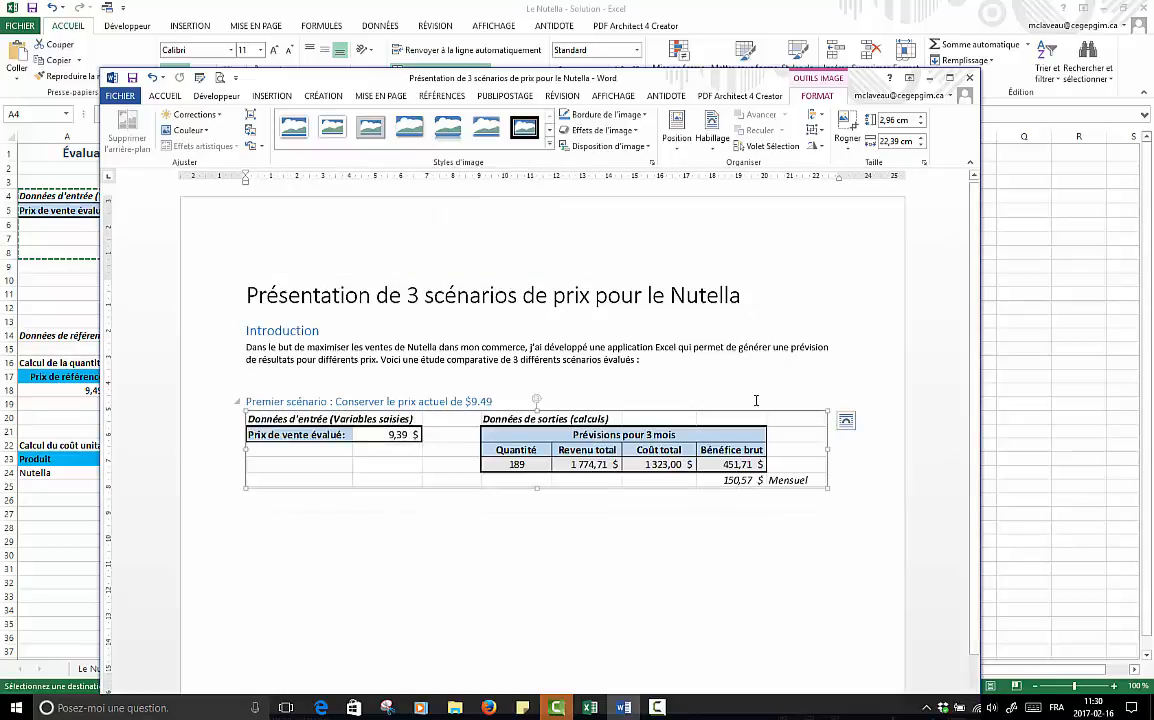
Change the picture from inline to floating text wrapping and fit it below the first scenario heading at about 22.8 by 3 cm
left_click(710, 145)
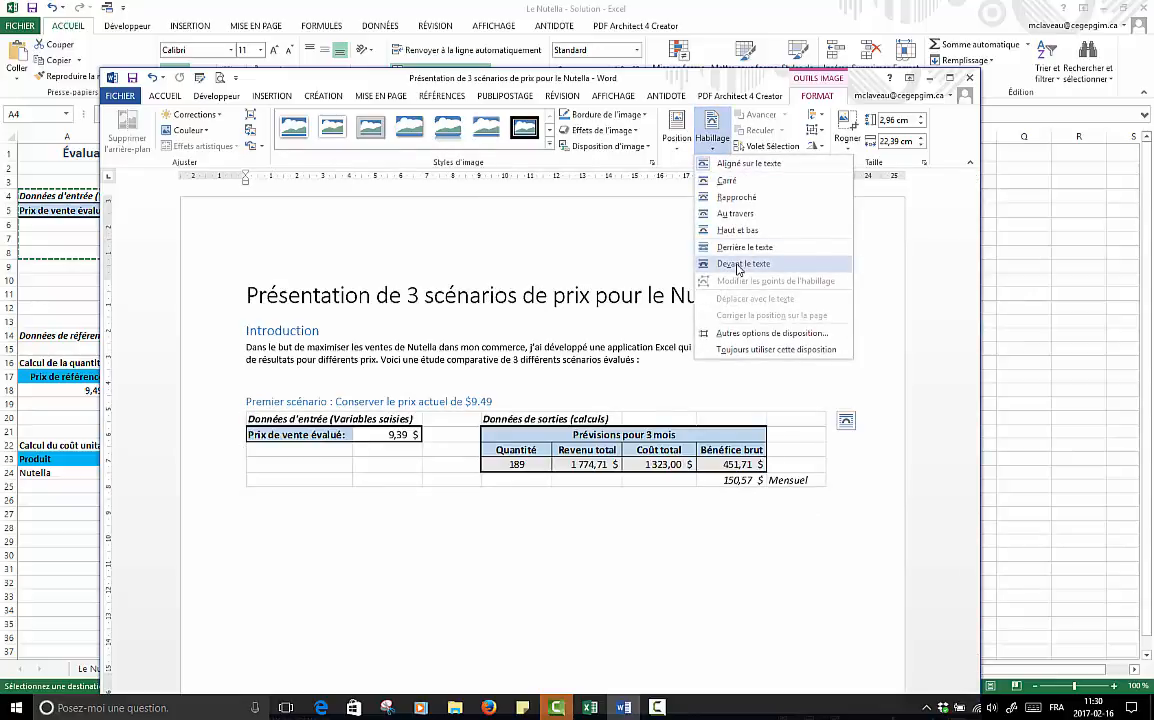
left_click(738, 214)
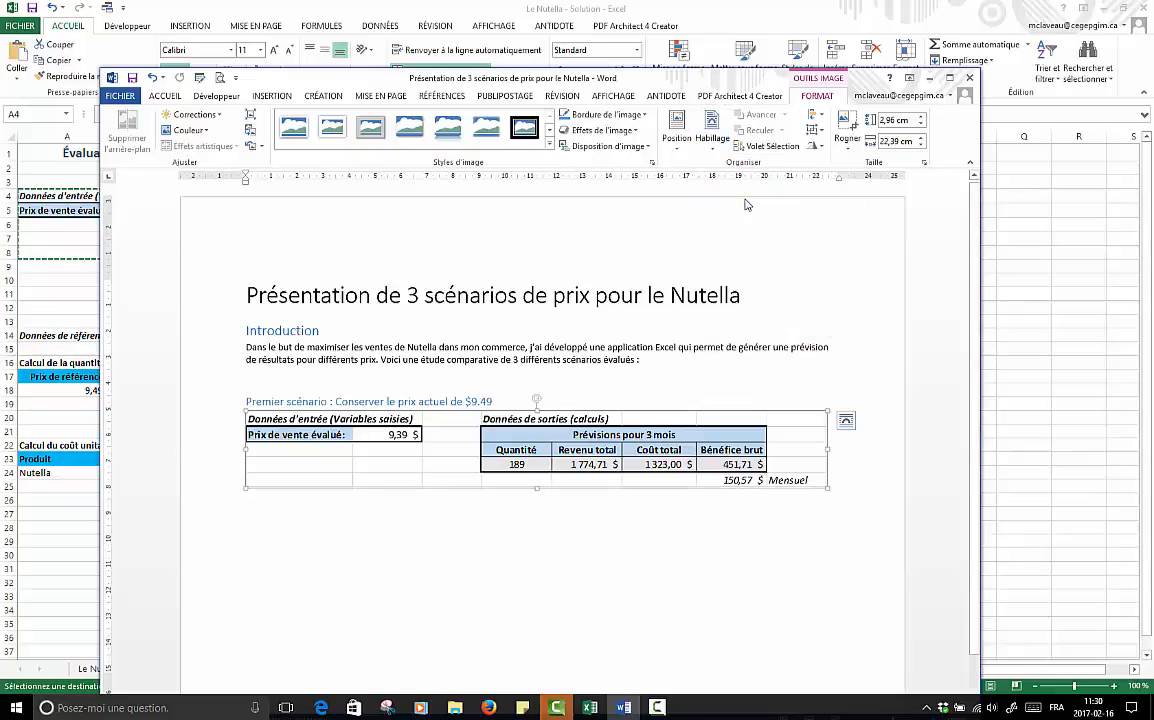
left_click_drag(825, 489, 537, 421)
mouse_move(648, 467)
left_mouse_down()
mouse_move(747, 512)
mouse_move(652, 492)
left_mouse_up()
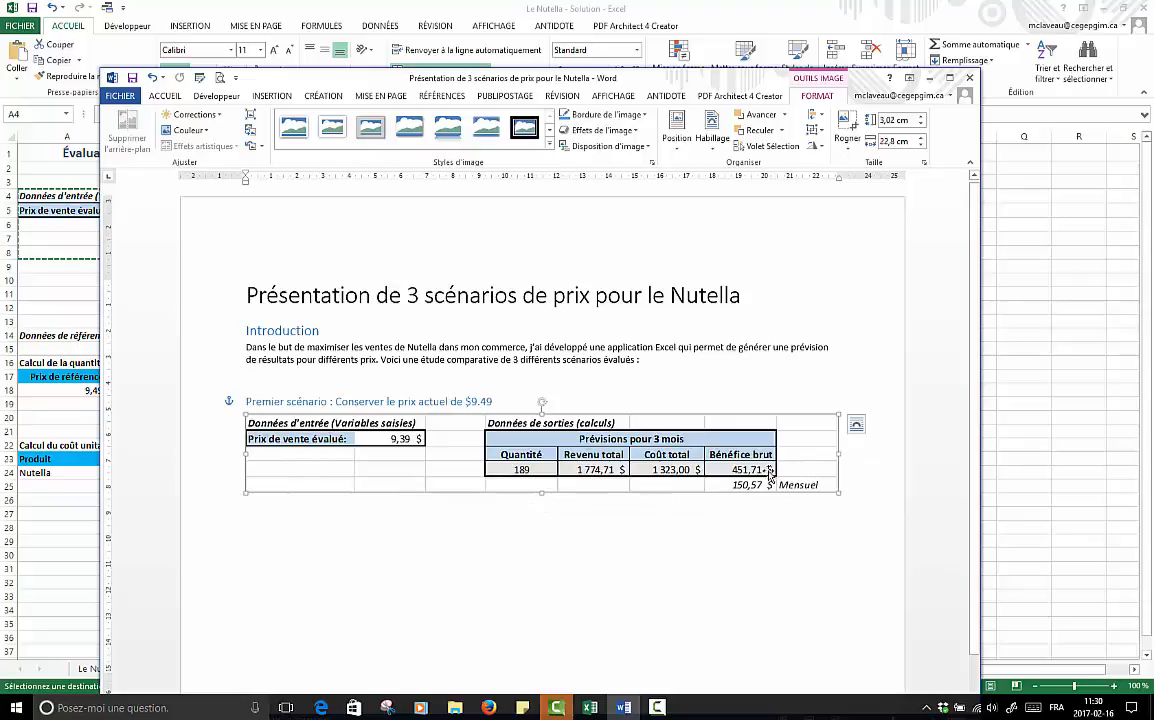
left_click(699, 495)
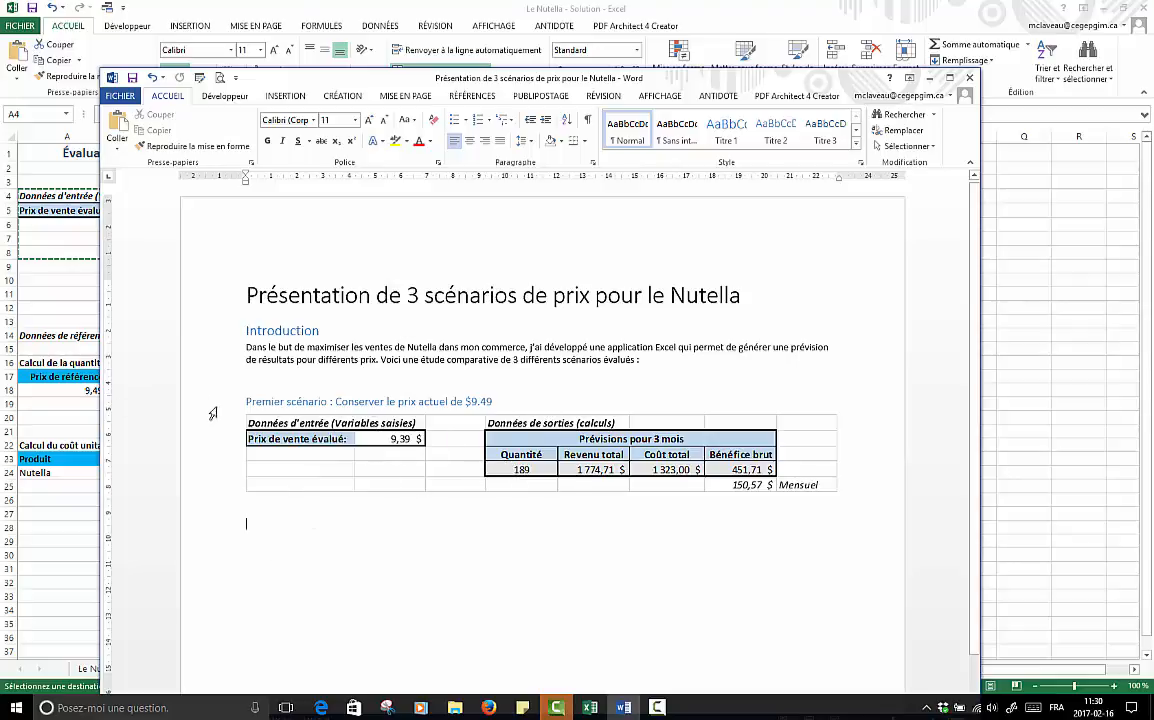
Add the heading "Deuxième scénario : Résultats d'un prix à $9.29" below the first scenario's picture in Titre 2 style, followed by a new line
left_click_drag(212, 413, 219, 403)
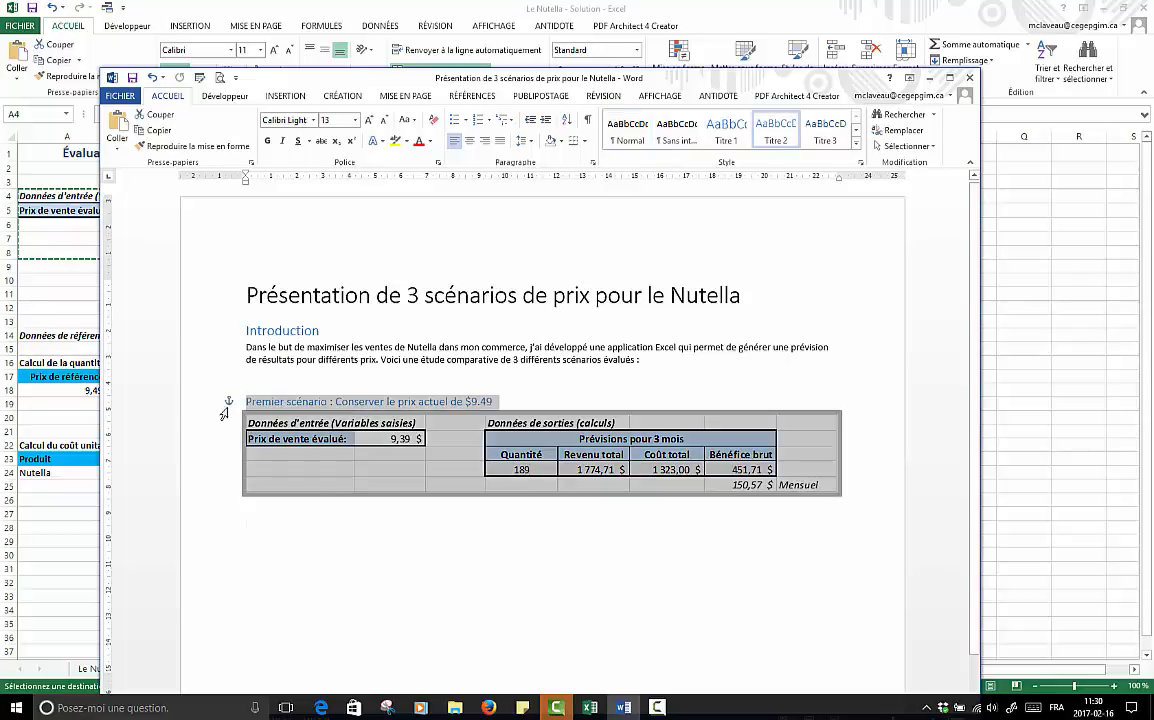
left_click(516, 403)
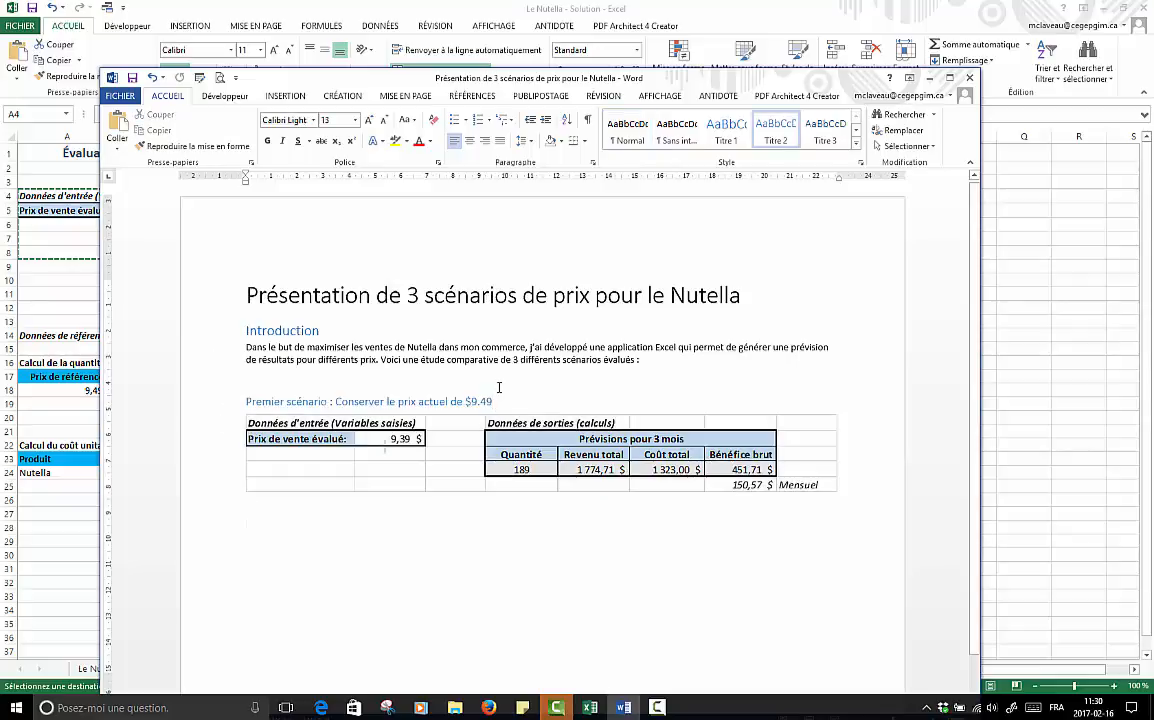
key("ctrl+End")
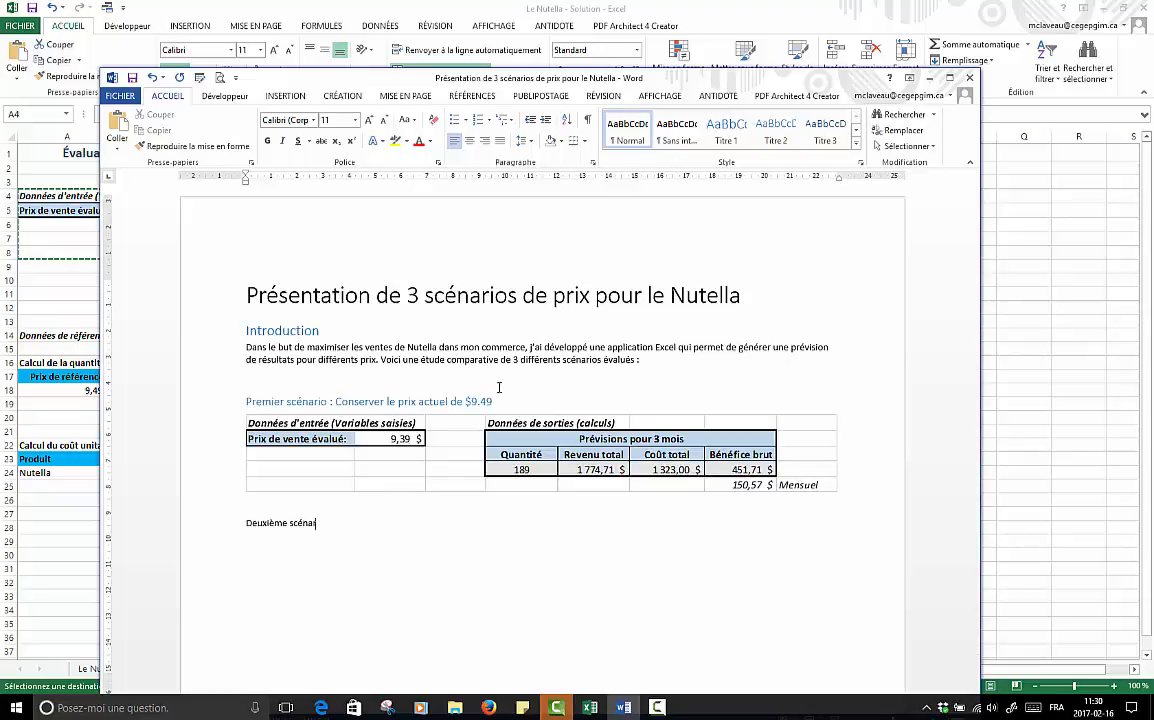
type("Deuxième scénario : Résultats d'un prix à $9.29")
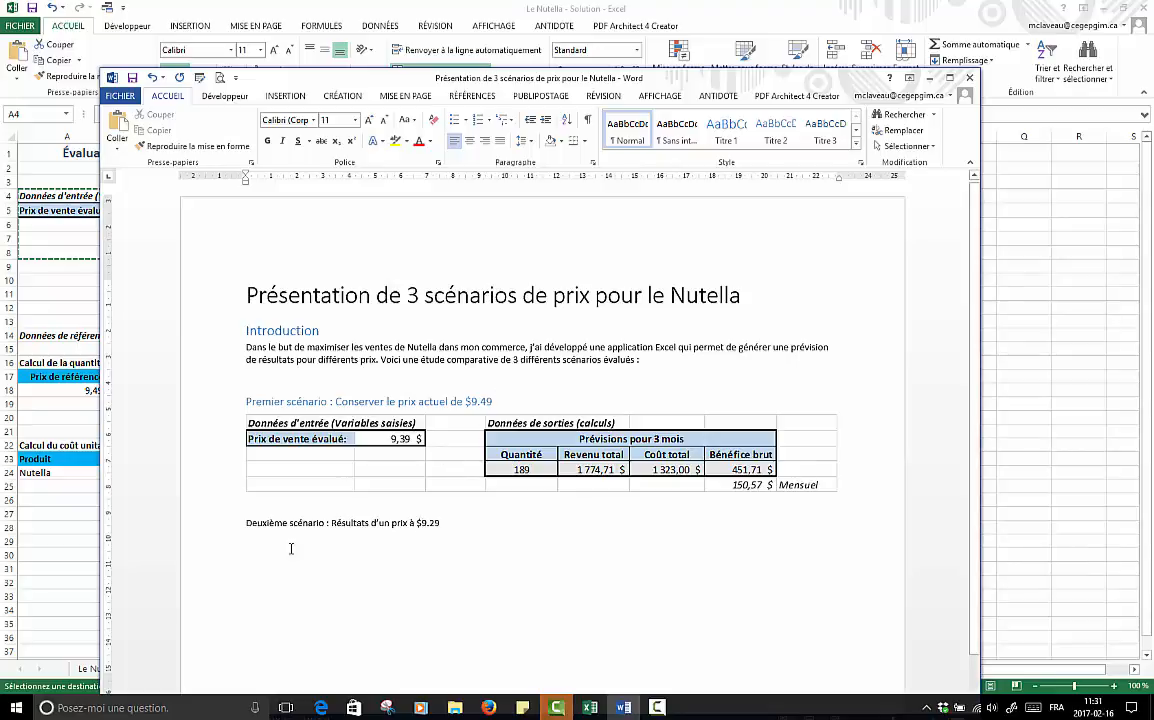
left_click(204, 528)
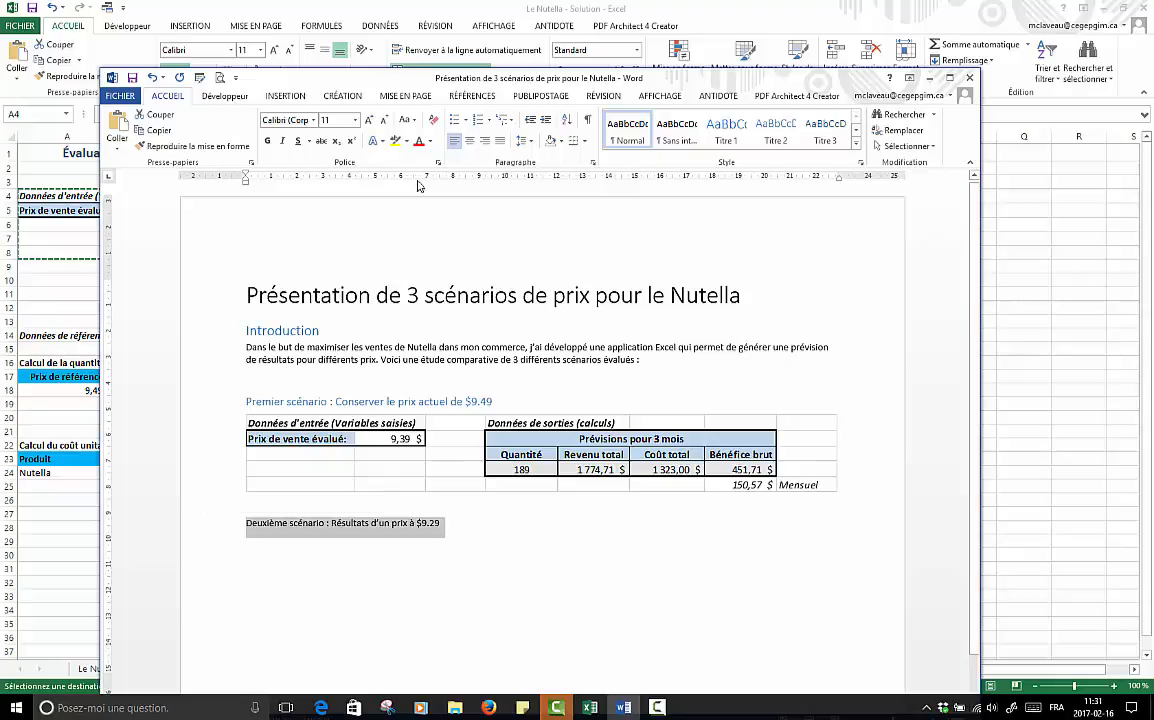
left_click(736, 141)
left_click(776, 134)
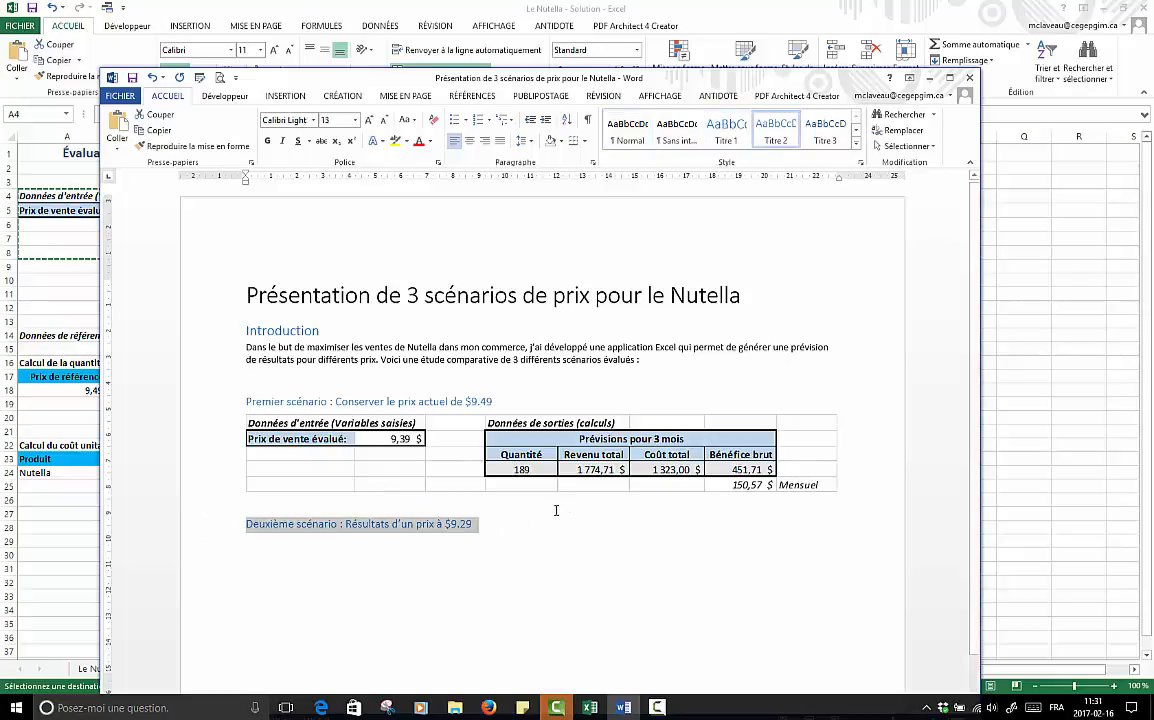
left_click(494, 524)
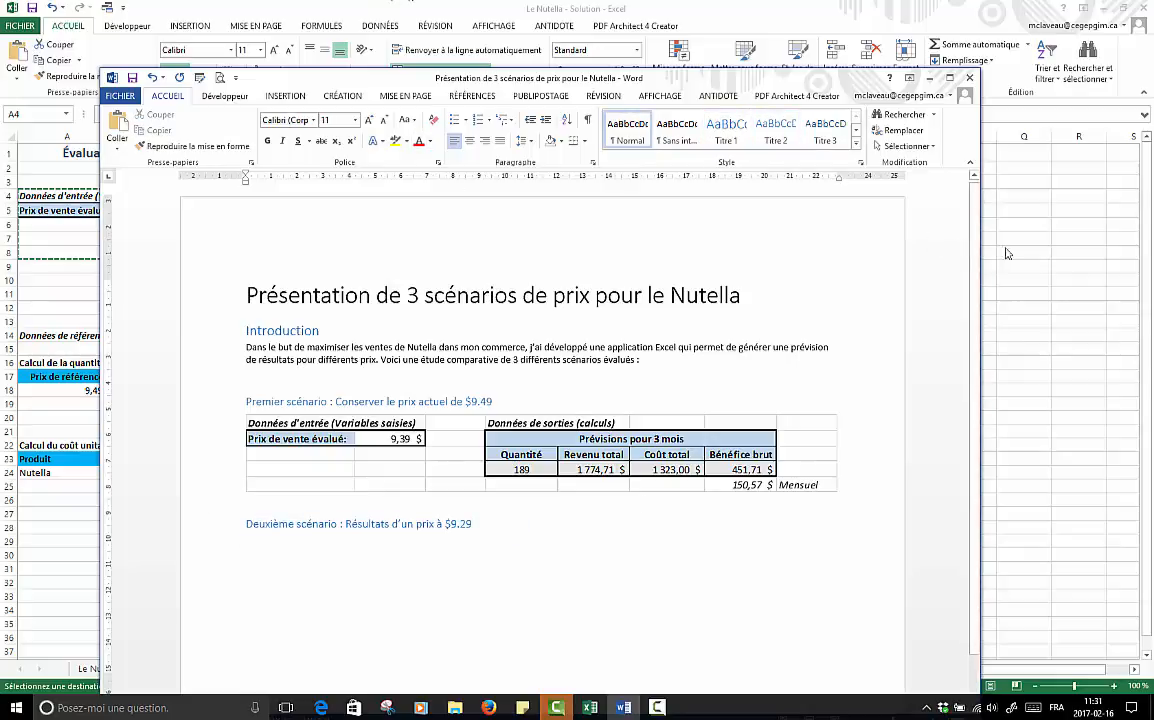
Switch to the Excel workbook, cancel the pending copy and set the evaluated selling price in B5 to 9,29
key("alt+Tab")
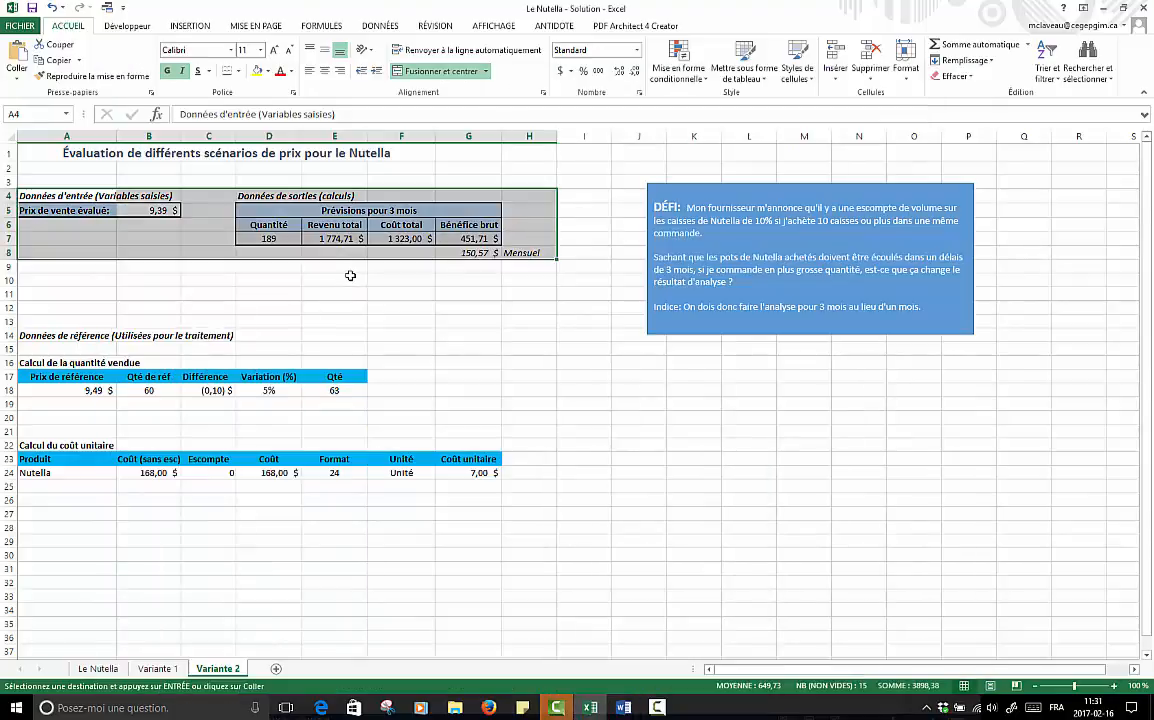
left_click(350, 275)
key("Escape")
left_click(150, 211)
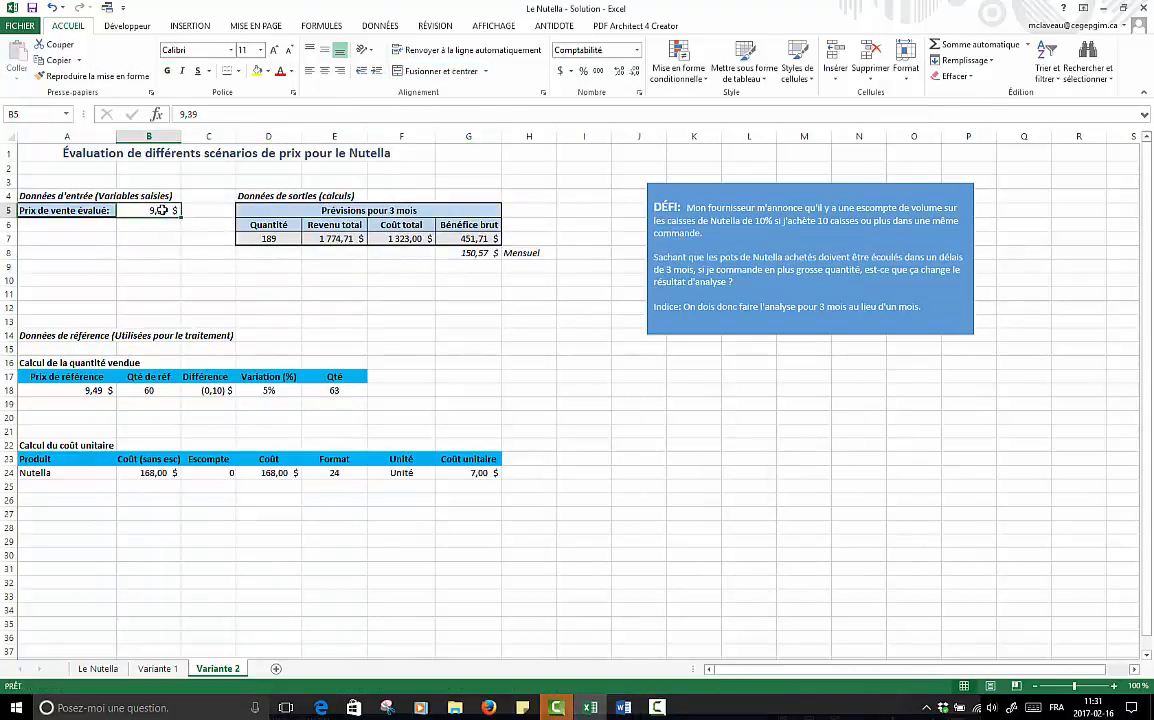
double_click(150, 211)
left_click(623, 708)
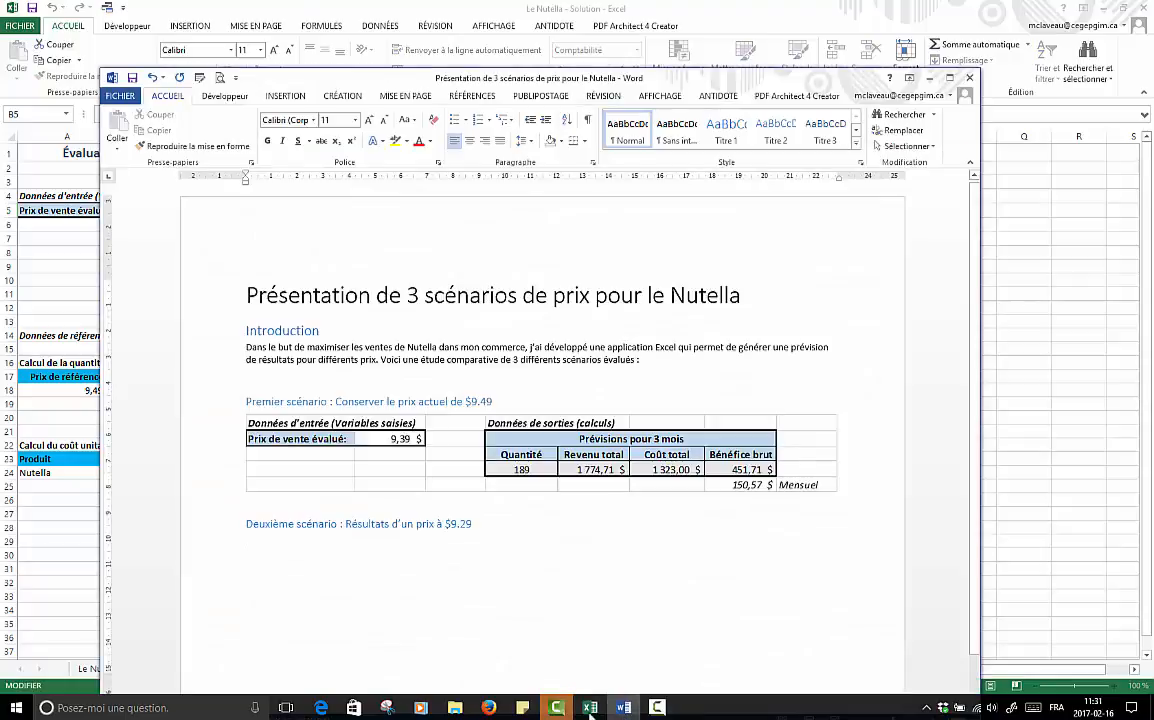
left_click(590, 708)
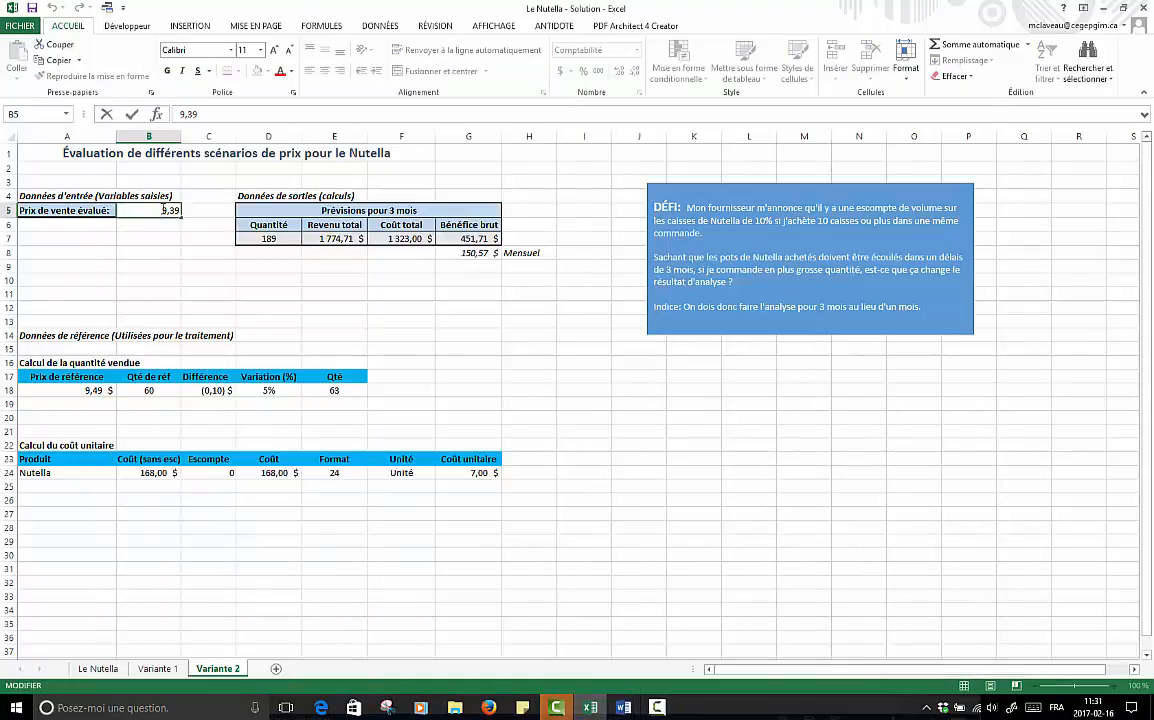
left_click_drag(170, 210, 189, 209)
key("BackSpace")
key("Return")
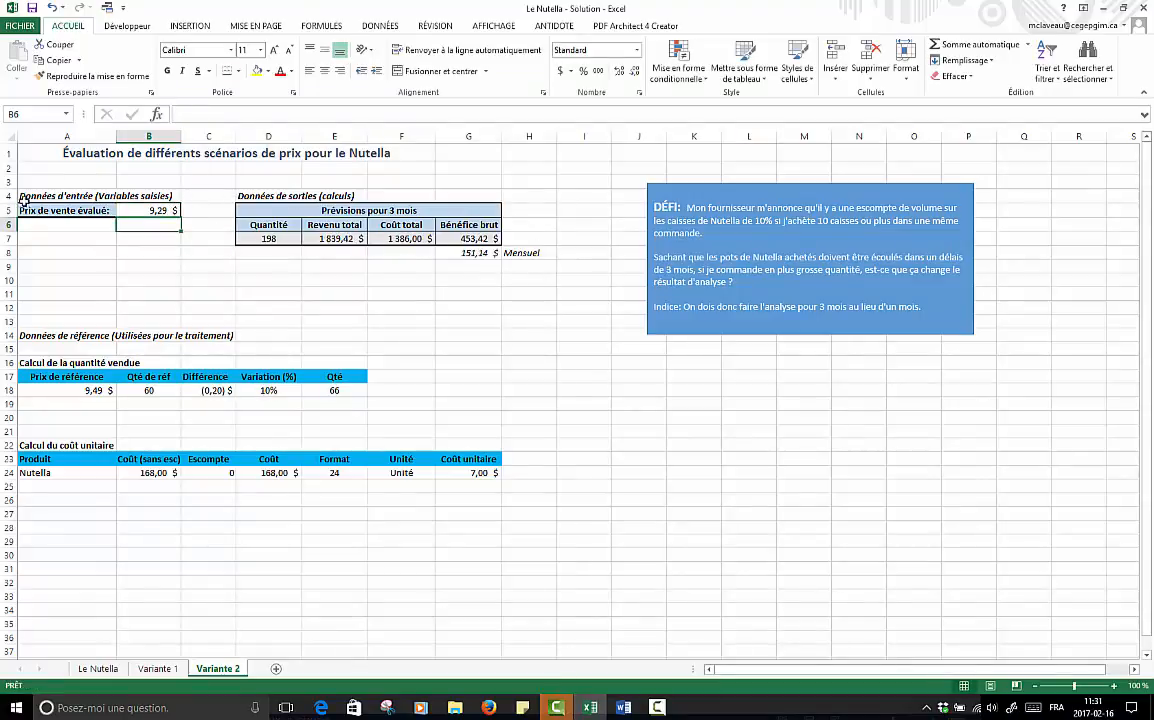
Copy the range A4:G8 on the Variante 2 sheet, then return to the Word report and inspect the first scenario's picture
key("Down")
key("Down")
key("Down")
key("Down")
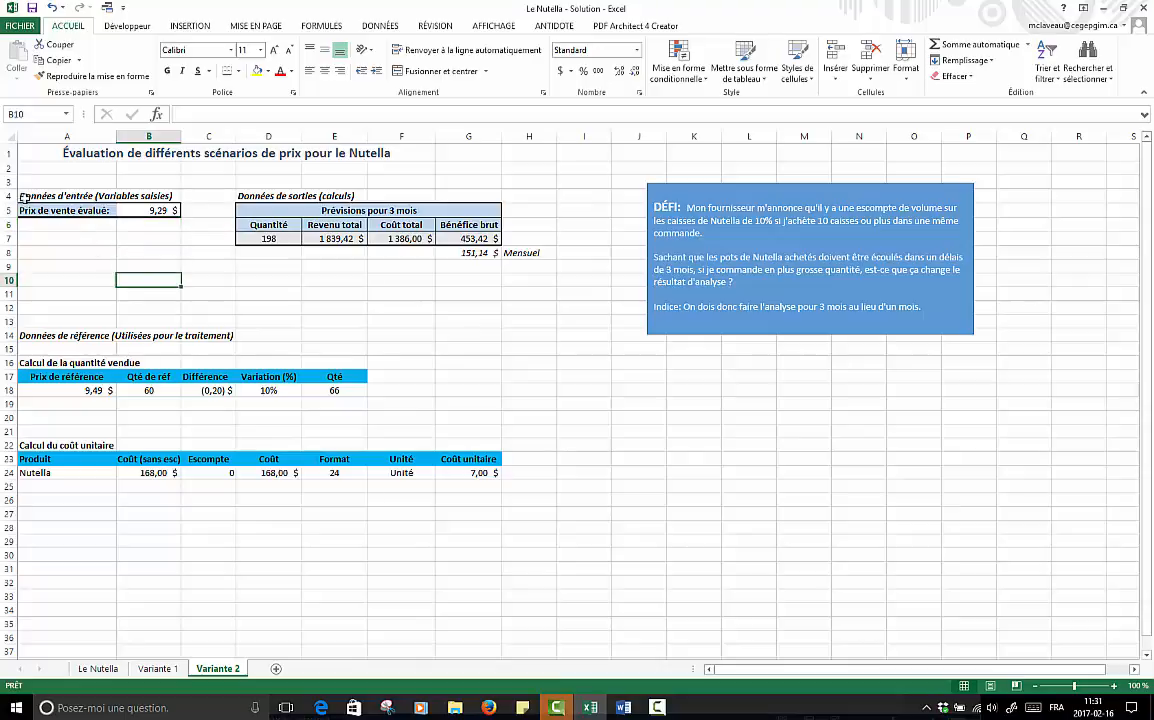
left_click_drag(22, 192, 458, 252)
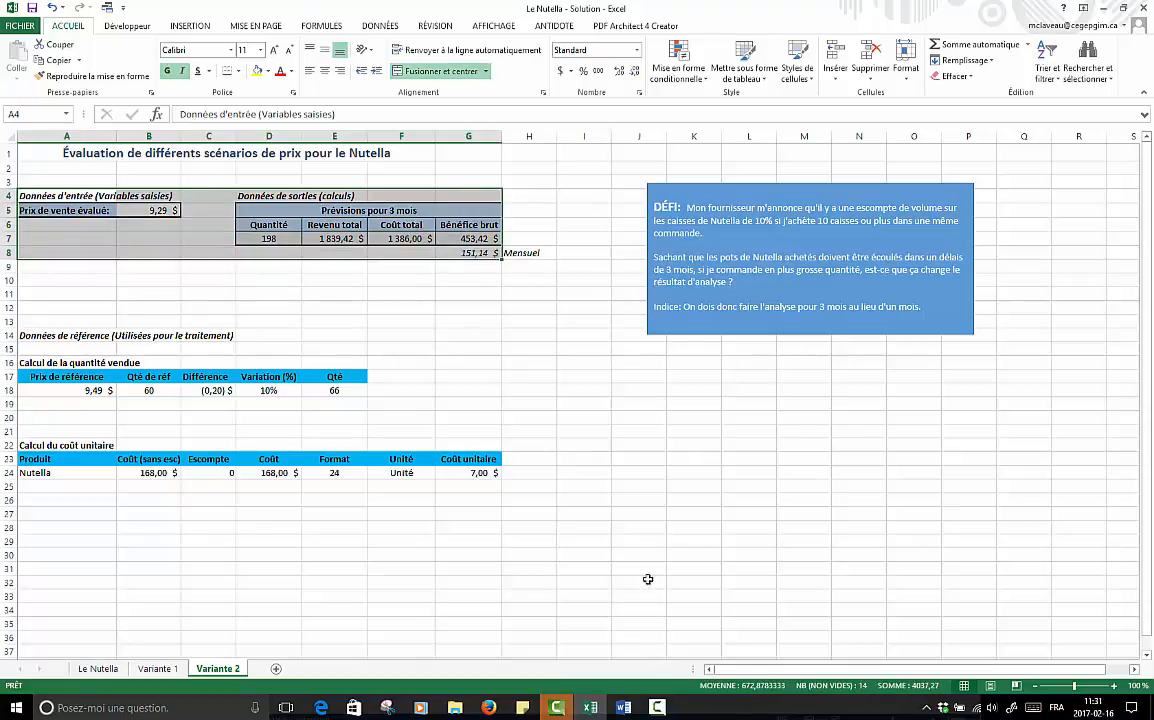
key("ctrl+c")
key("alt+Tab")
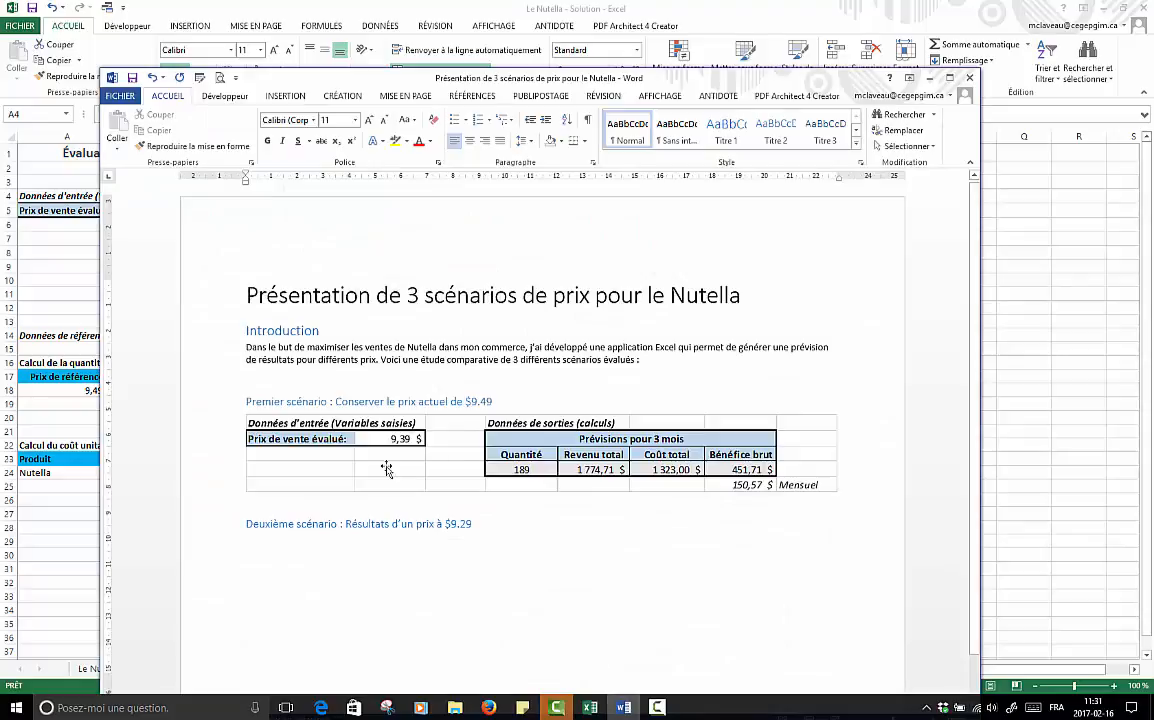
left_click(300, 467)
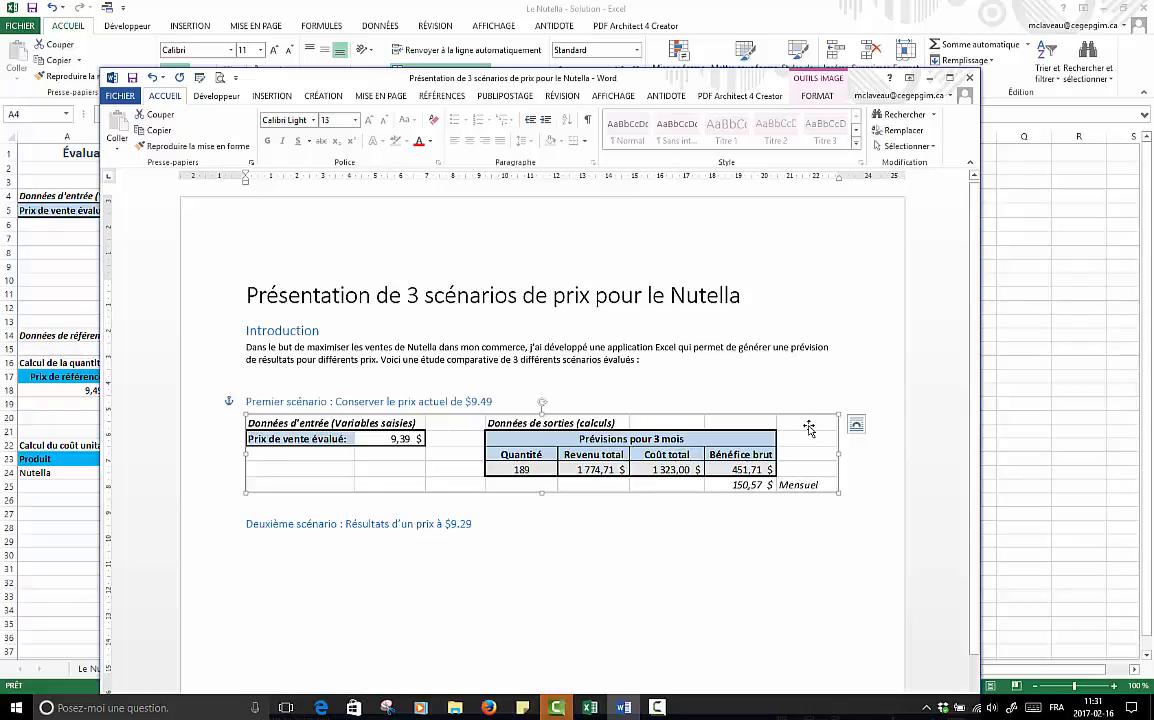
left_click(450, 507)
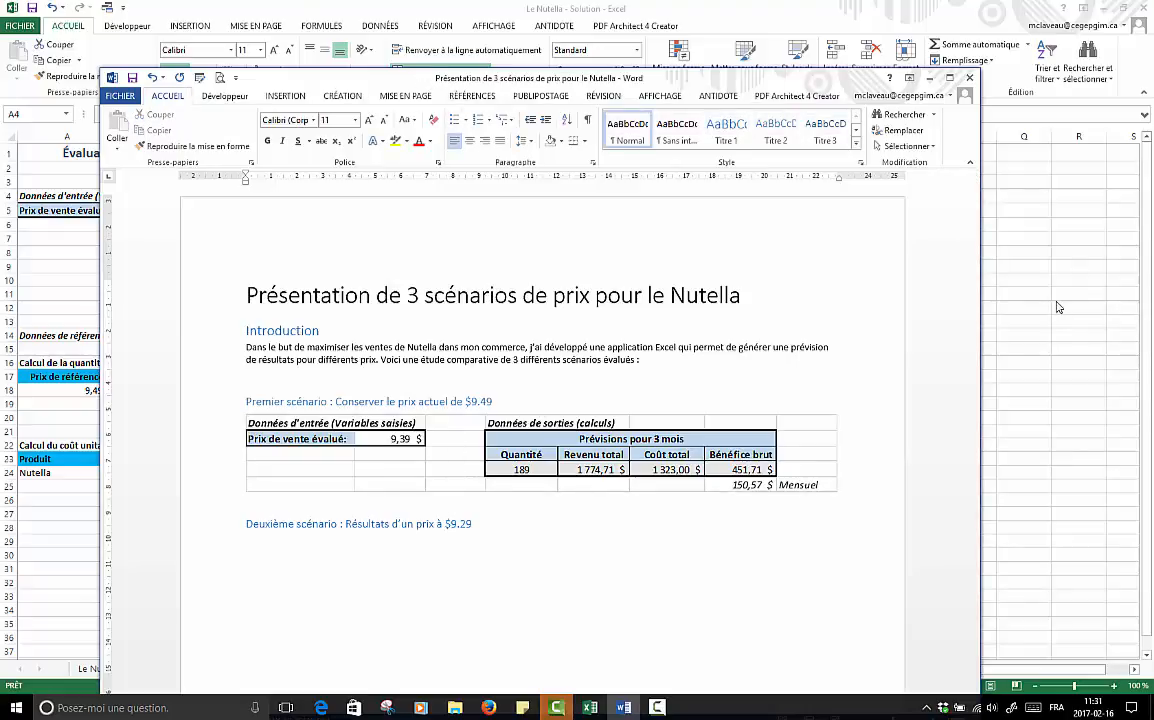
Switch back to the Excel workbook and hide the gridlines on the Variante 2 sheet
left_click(1018, 237)
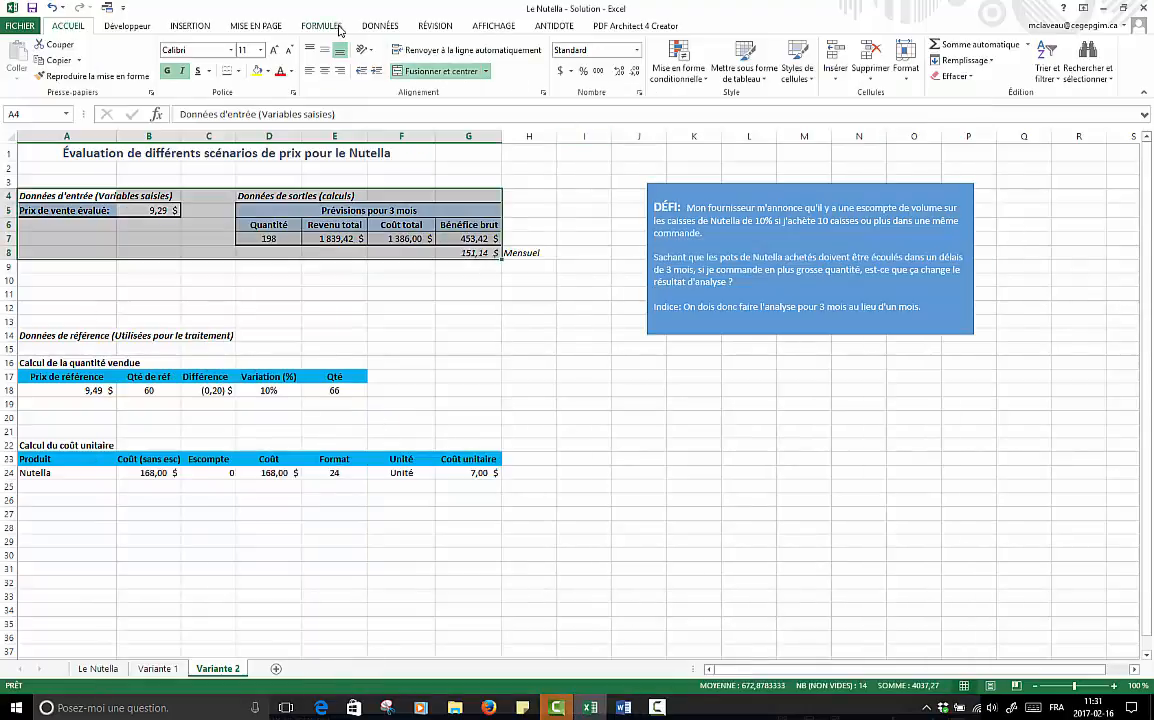
left_click(488, 30)
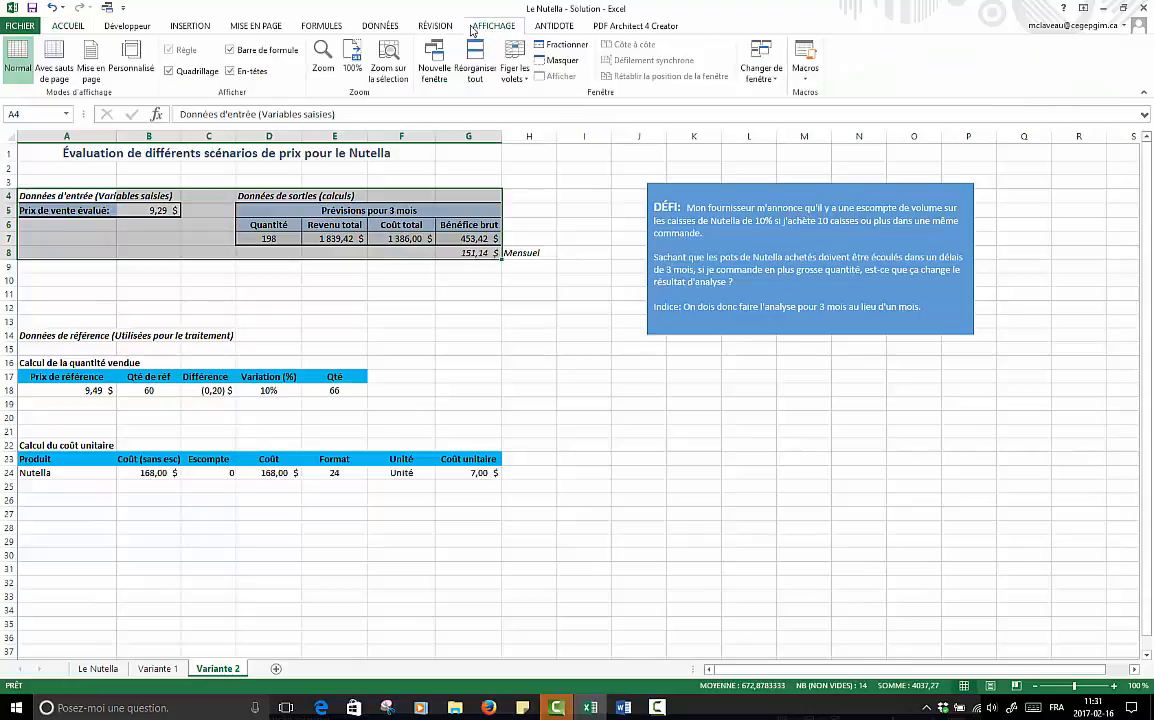
left_click(169, 71)
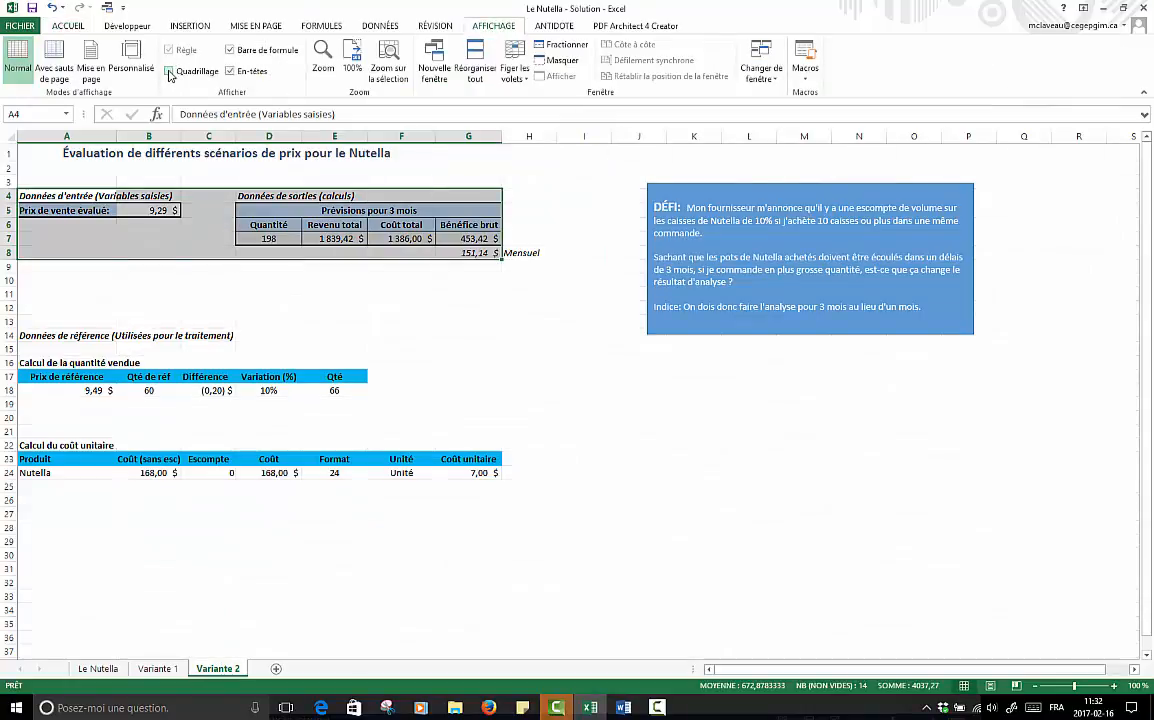
left_click(130, 207)
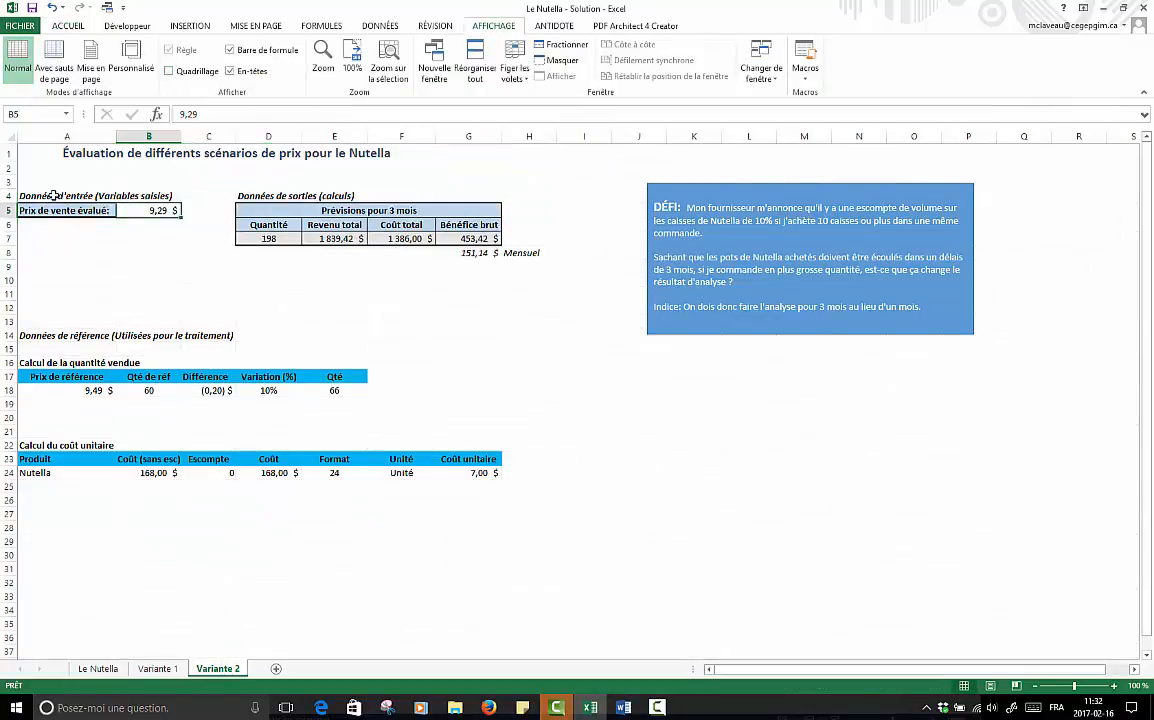
Copy the range A4:H8 on the Variante 2 sheet and paste it as a picture below the second scenario heading in Word
left_click_drag(46, 196, 513, 249)
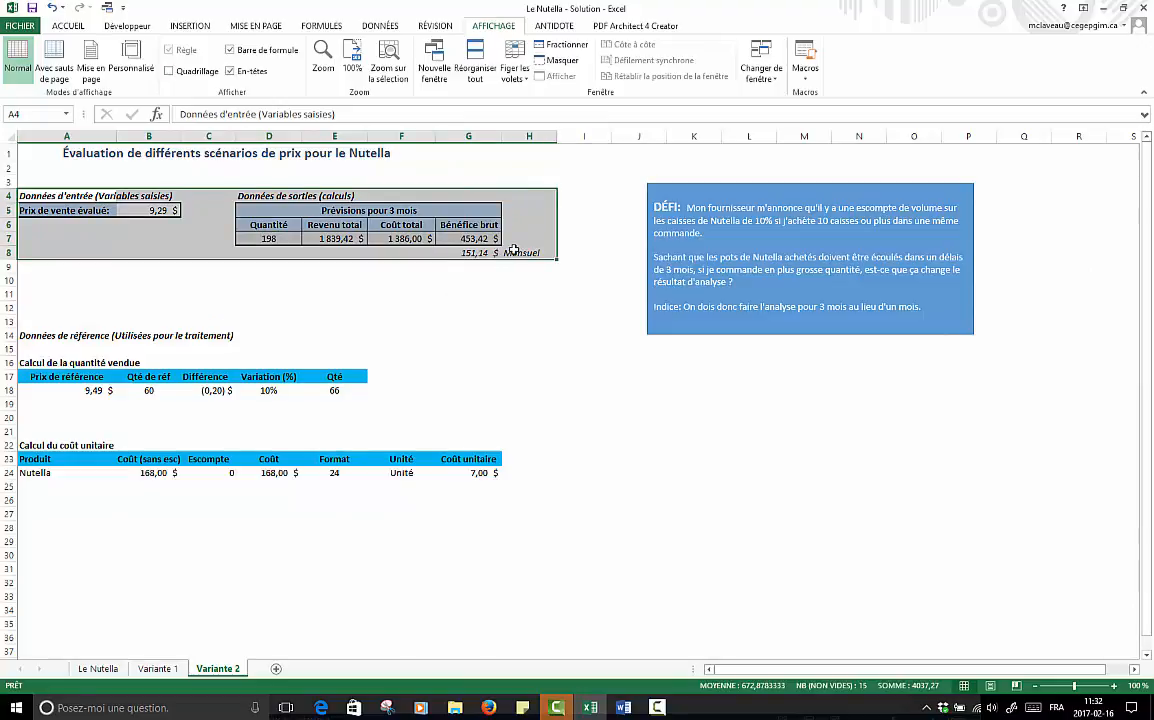
key("ctrl+c")
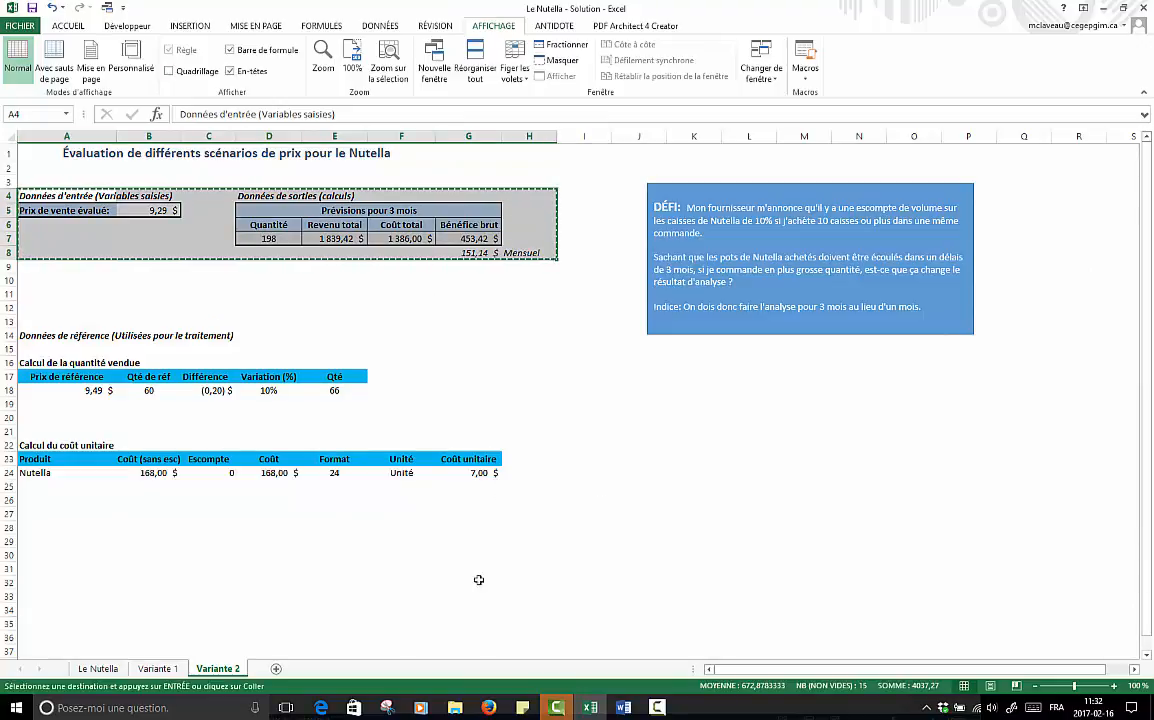
left_click(623, 705)
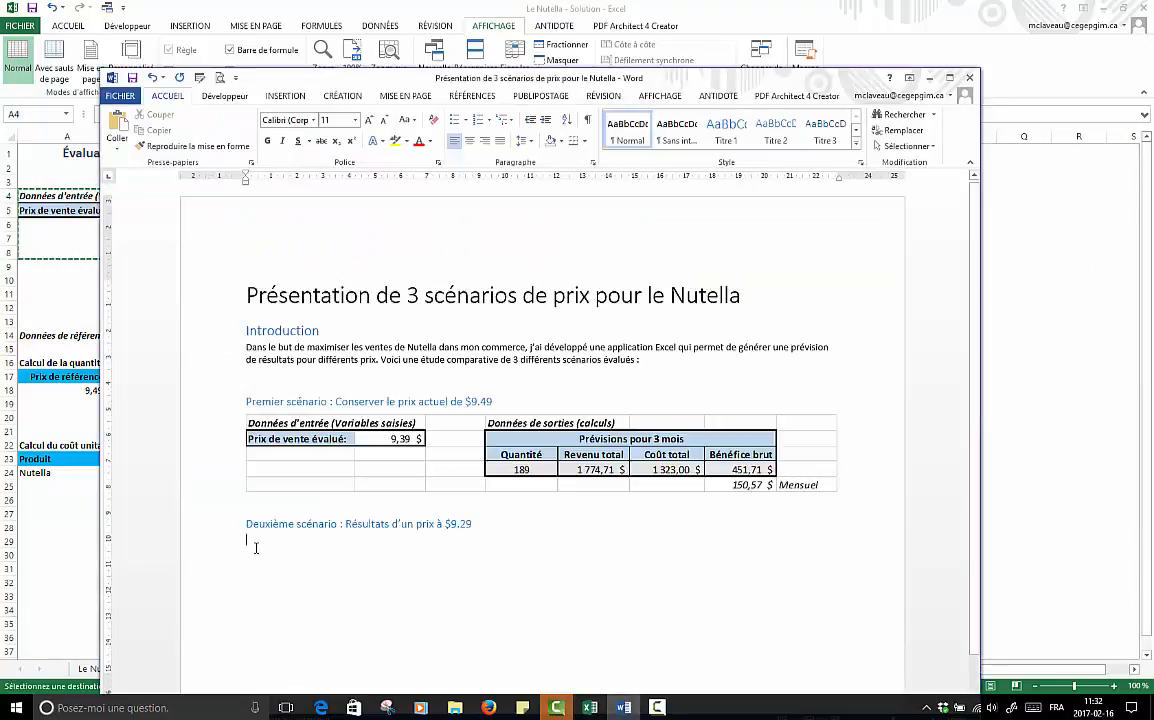
left_click(117, 145)
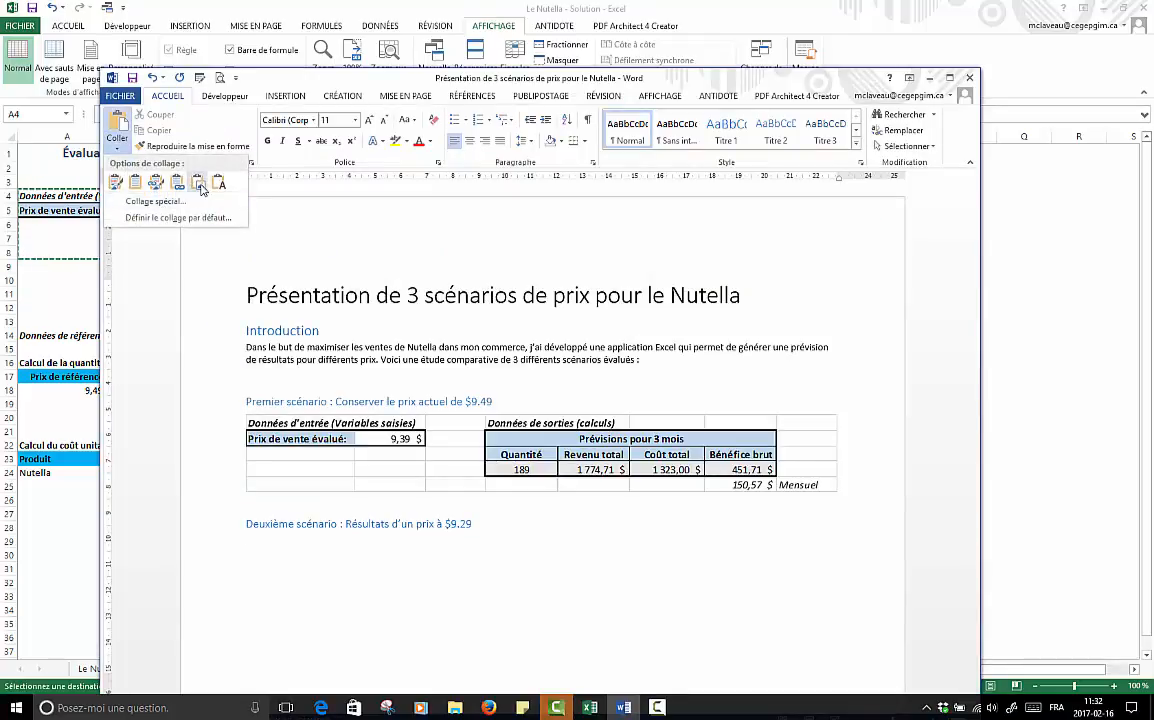
left_click(200, 188)
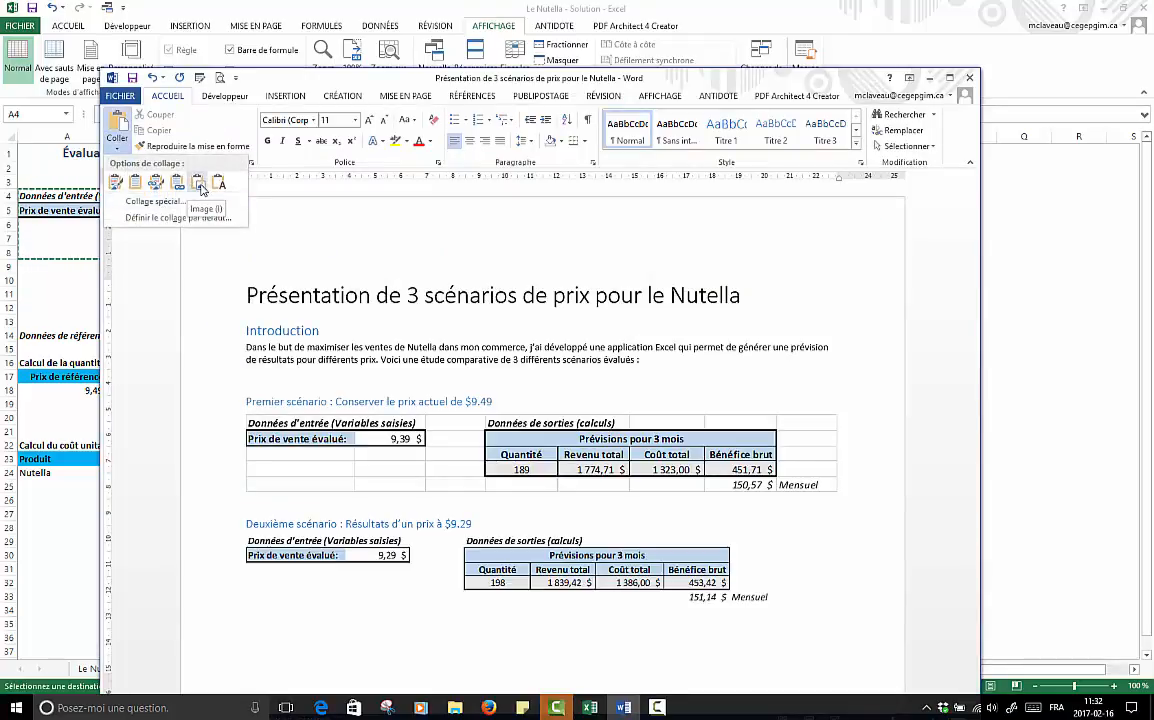
Enlarge the second scenario's picture to nearly the width of the first scenario's picture
left_click(477, 554)
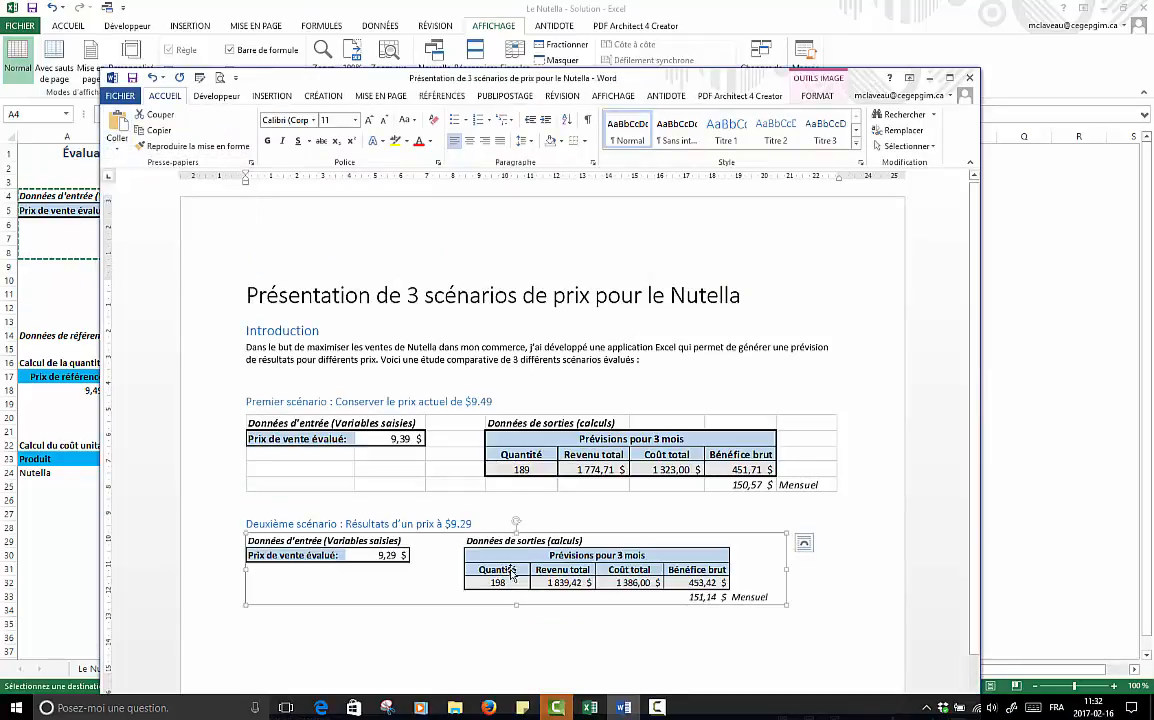
left_click_drag(787, 604, 831, 612)
left_click(868, 588)
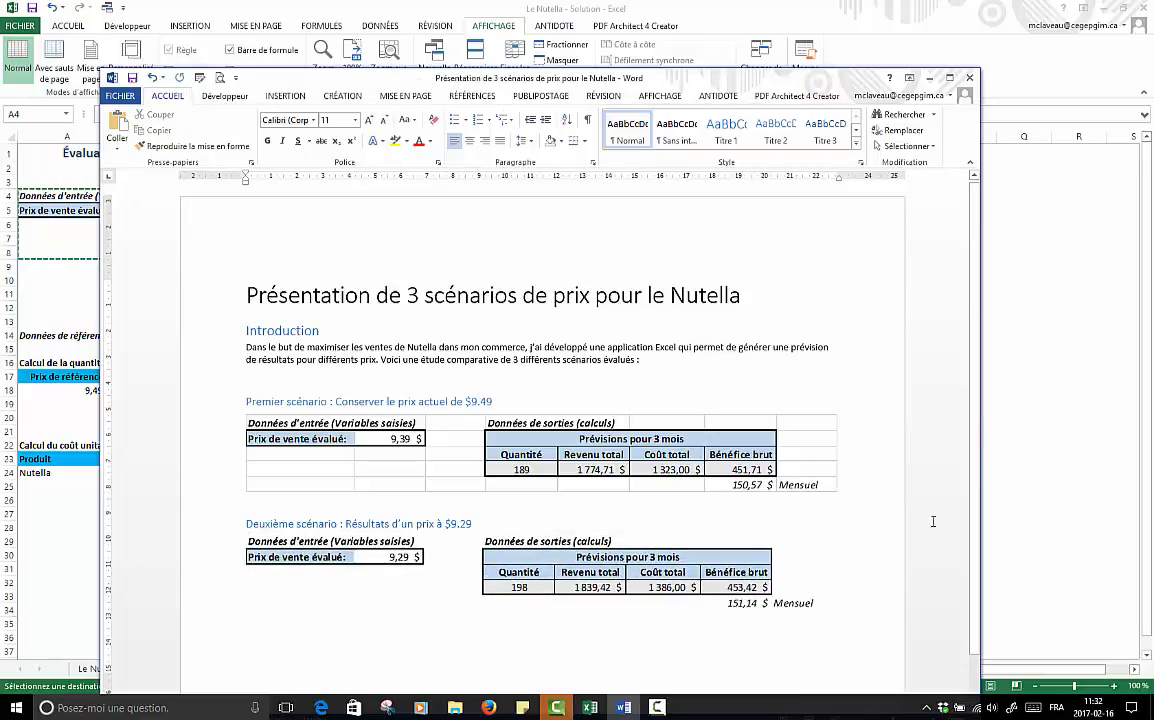
Move the Word window up over the Excel workbook and display the available paste options
left_click_drag(836, 78, 866, 23)
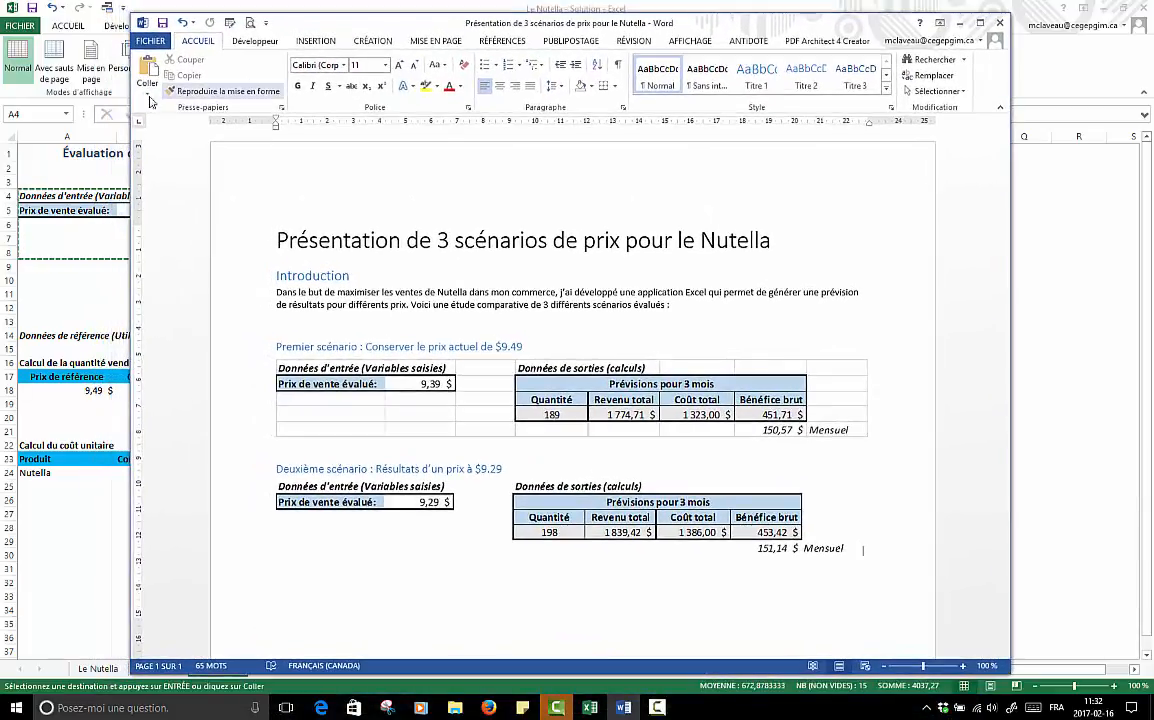
left_click(147, 94)
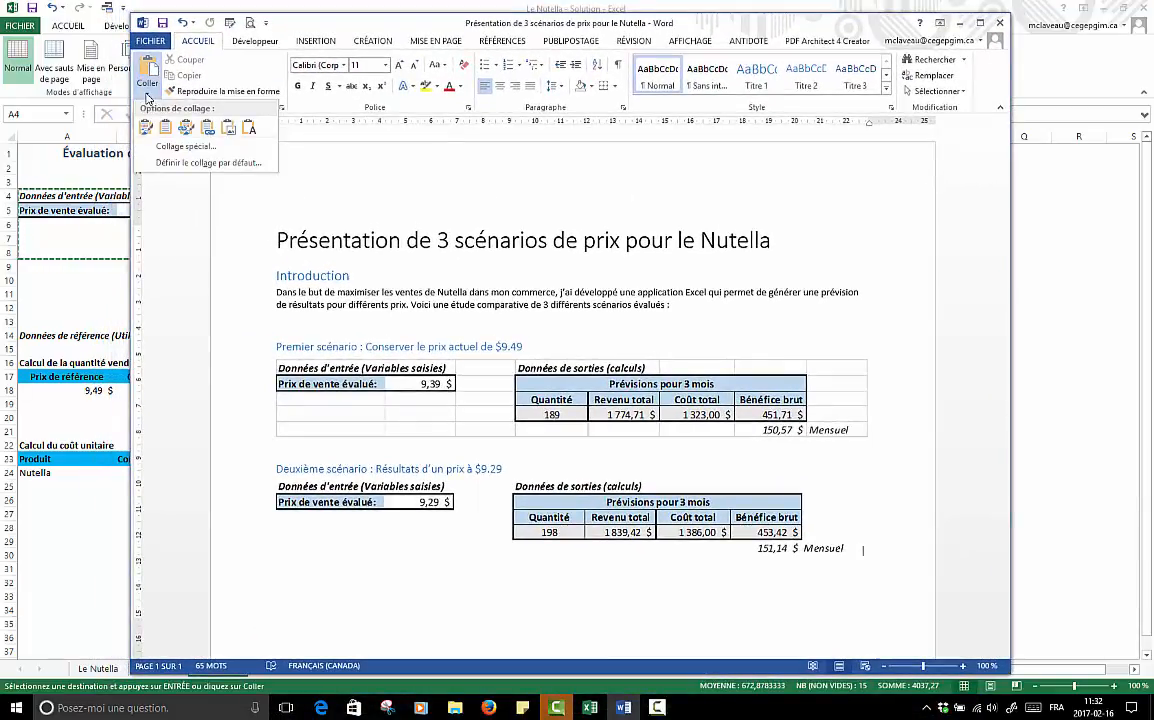